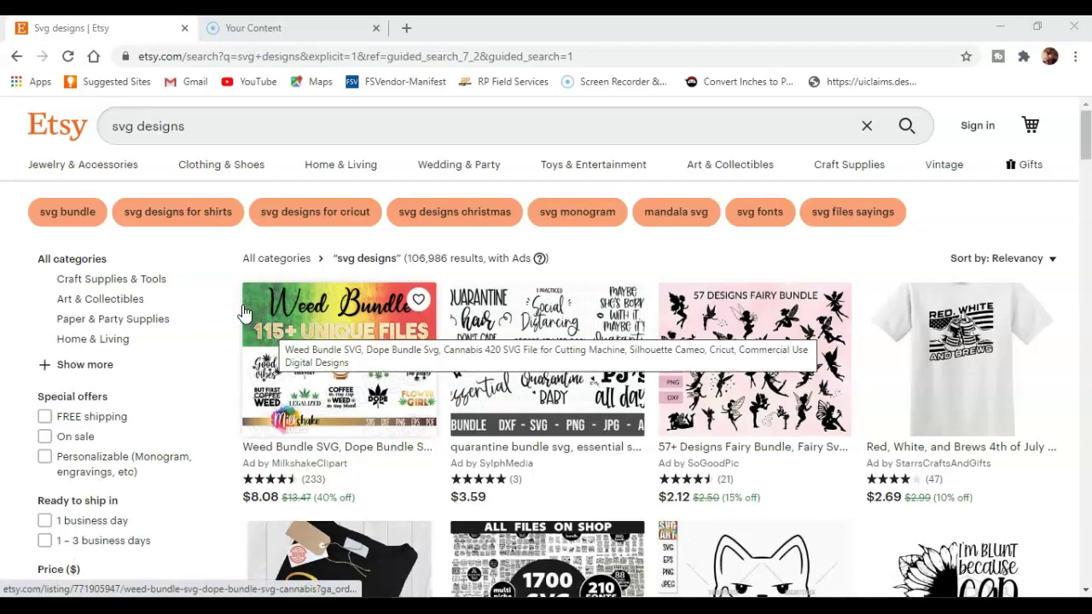
- Browse the Etsy search results for svg designs, examining the listed bundles and their prices
{"action": "scroll", "coordinate": [309, 341], "scroll_direction": "down", "scroll_amount": 4}
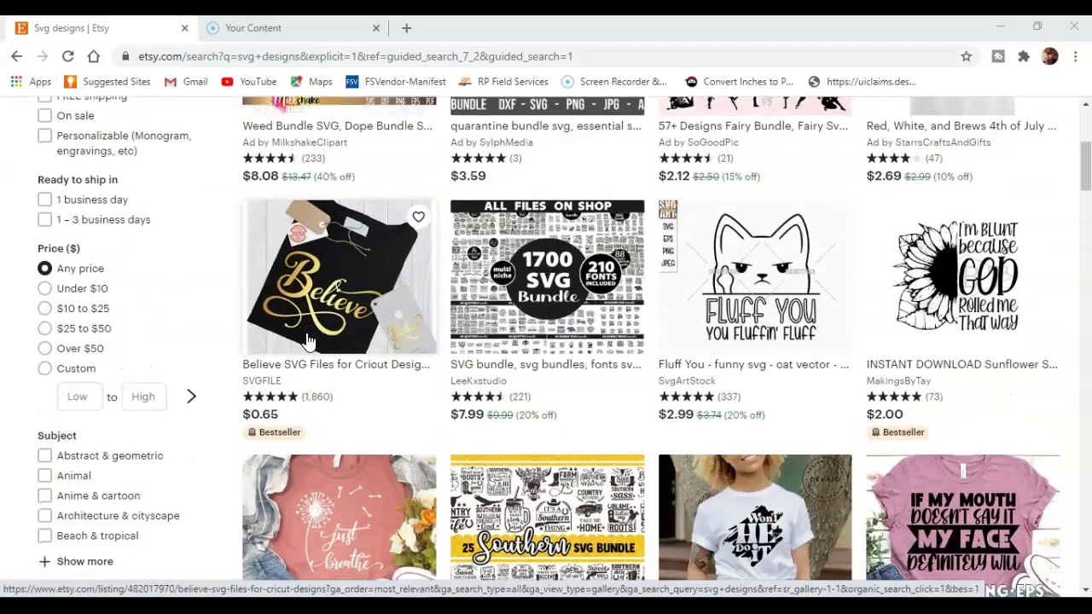
{"action": "scroll", "coordinate": [309, 341], "scroll_direction": "down", "scroll_amount": 6}
{"action": "scroll", "coordinate": [309, 341], "scroll_direction": "down", "scroll_amount": 5}
{"action": "scroll", "coordinate": [309, 342], "scroll_direction": "down", "scroll_amount": 3}
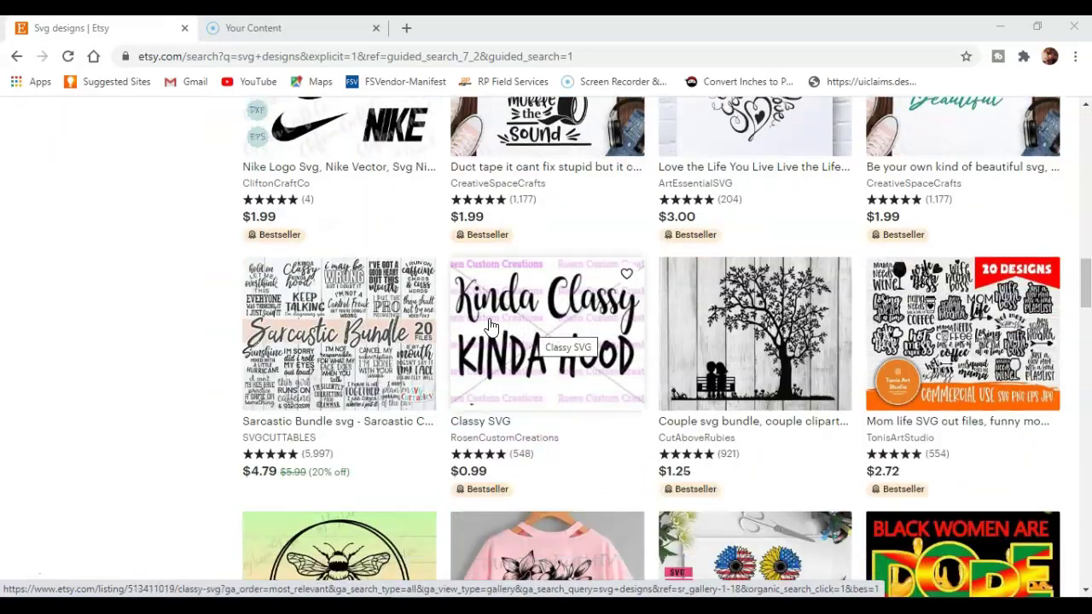
{"action": "scroll", "coordinate": [490, 327], "scroll_direction": "down", "scroll_amount": 7}
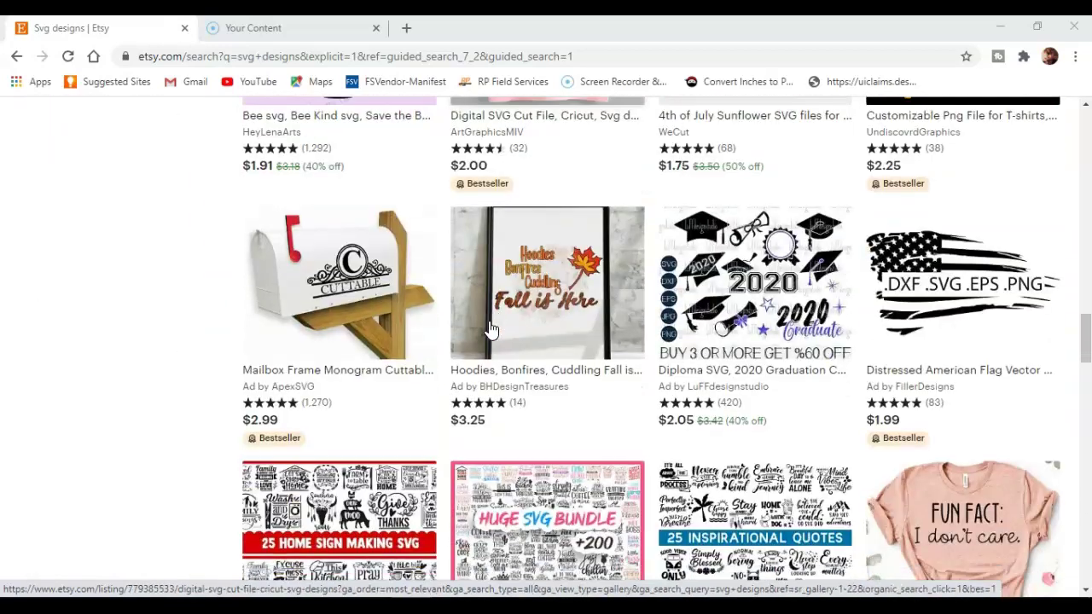
{"action": "scroll", "coordinate": [491, 328], "scroll_direction": "down", "scroll_amount": 3}
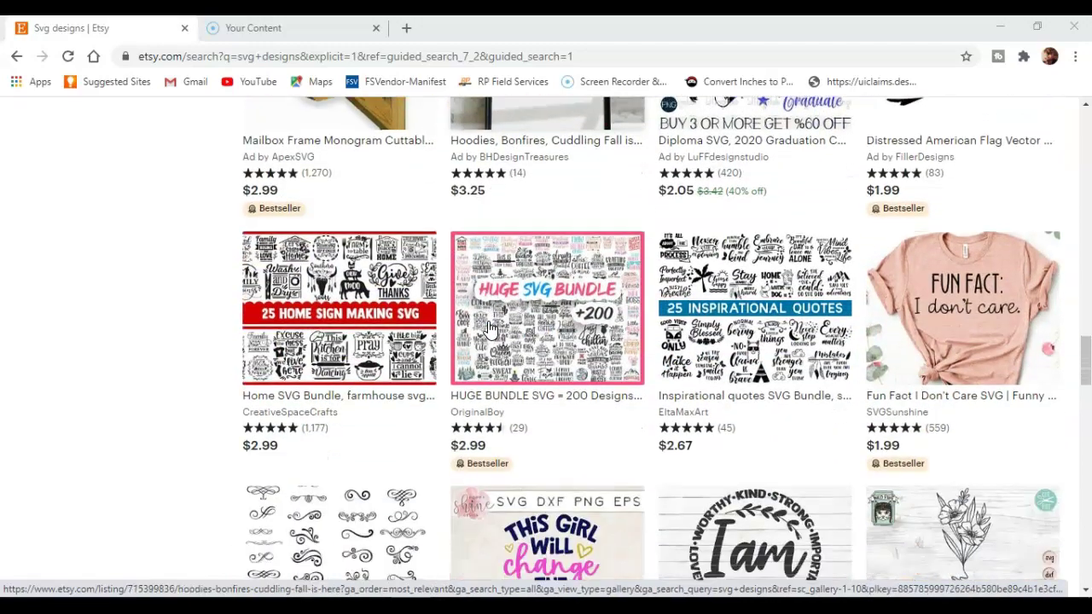
{"action": "scroll", "coordinate": [490, 329], "scroll_direction": "down", "scroll_amount": 2}
{"action": "scroll", "coordinate": [491, 331], "scroll_direction": "up", "scroll_amount": 5}
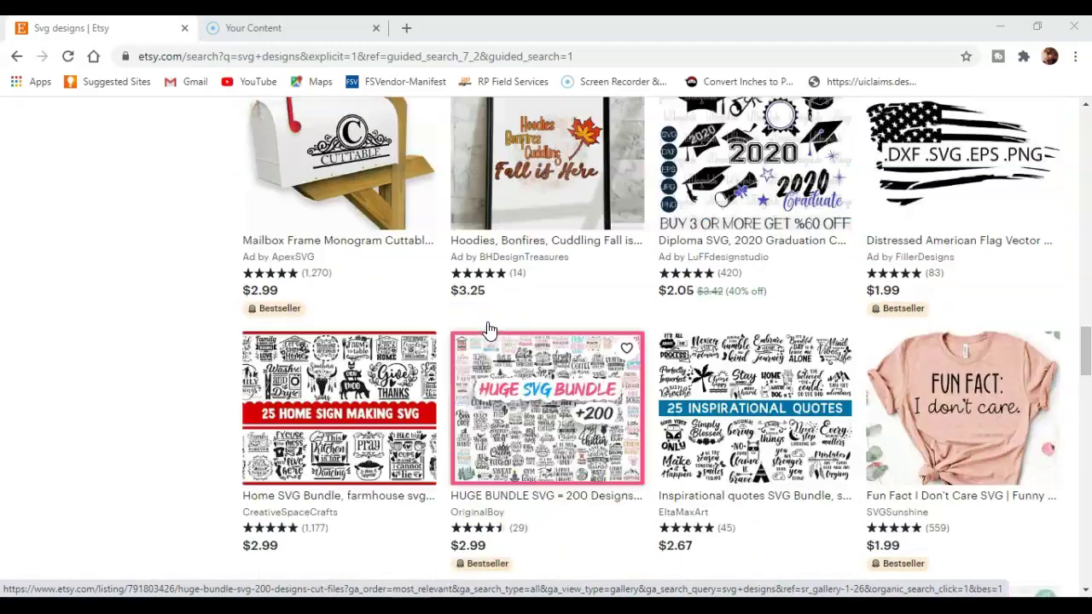
{"action": "scroll", "coordinate": [489, 330], "scroll_direction": "up", "scroll_amount": 14}
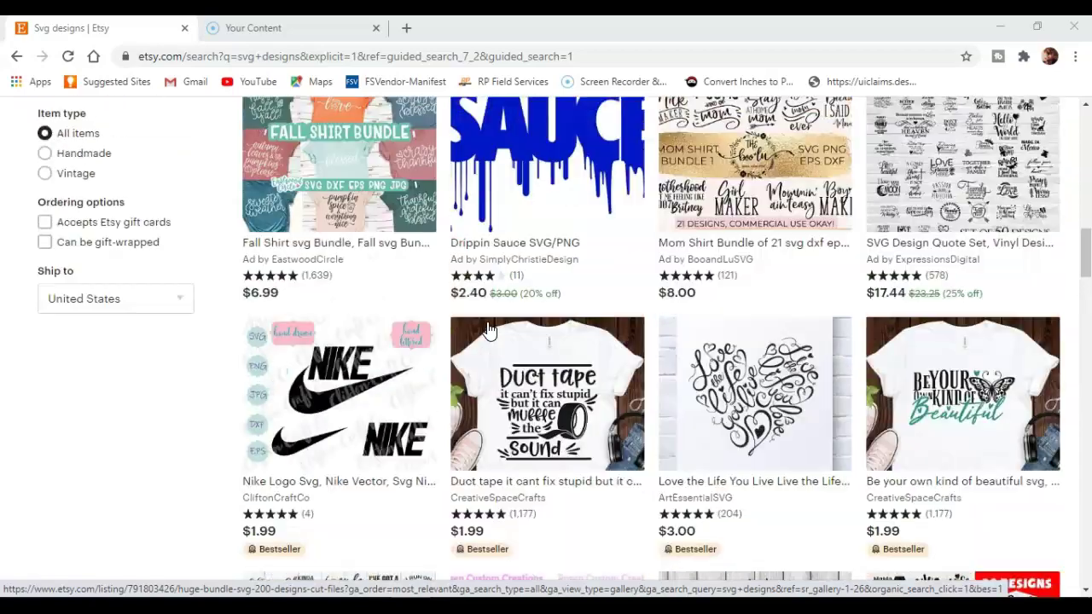
{"action": "scroll", "coordinate": [489, 330], "scroll_direction": "up", "scroll_amount": 10}
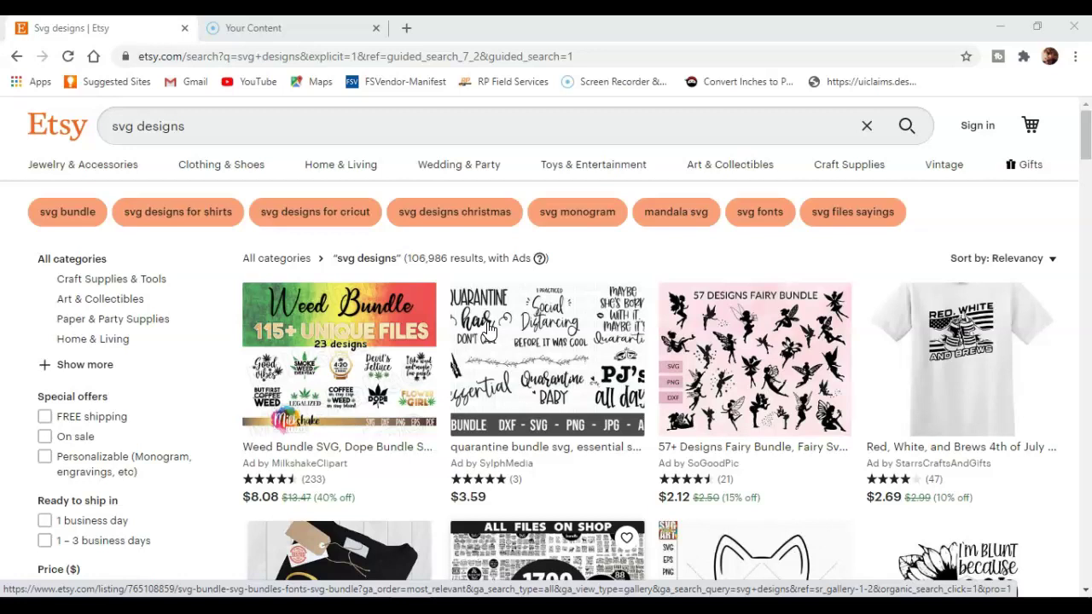
- Switch to Inkscape, open Ice Cream Doodles-02.jpg from the summer clipart folder as an embedded image with smooth rendering, and maximize its window
{"action": "left_click", "coordinate": [346, 525]}
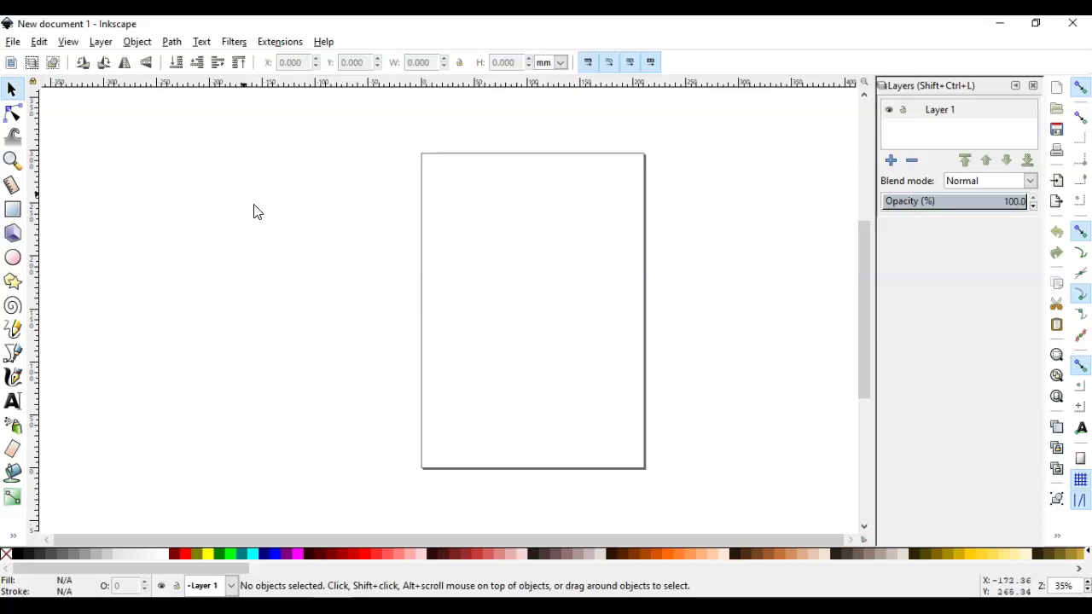
{"action": "left_click", "coordinate": [12, 43]}
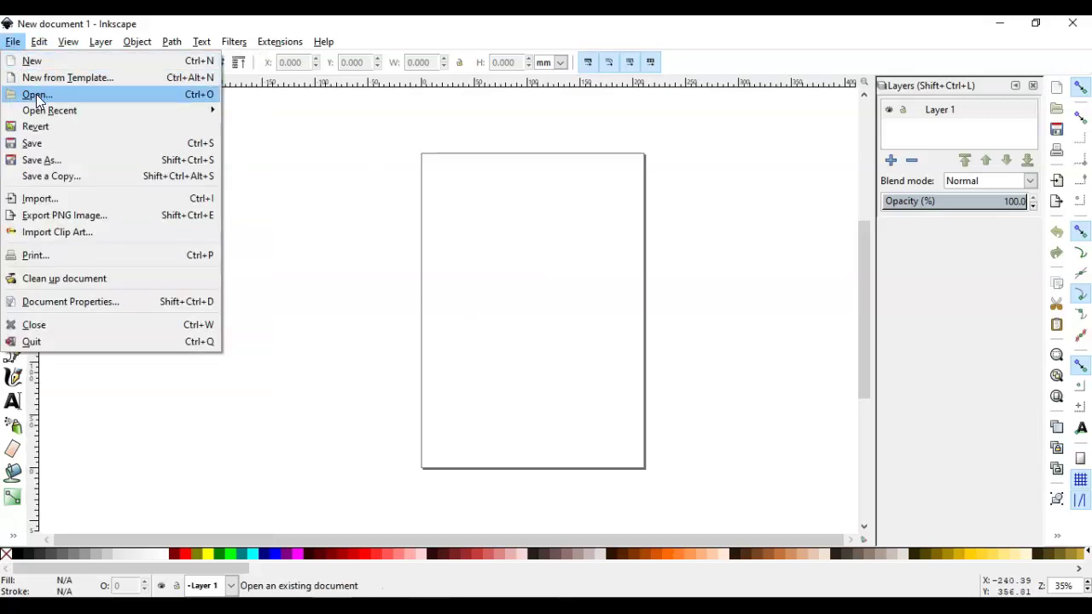
{"action": "left_click", "coordinate": [35, 94]}
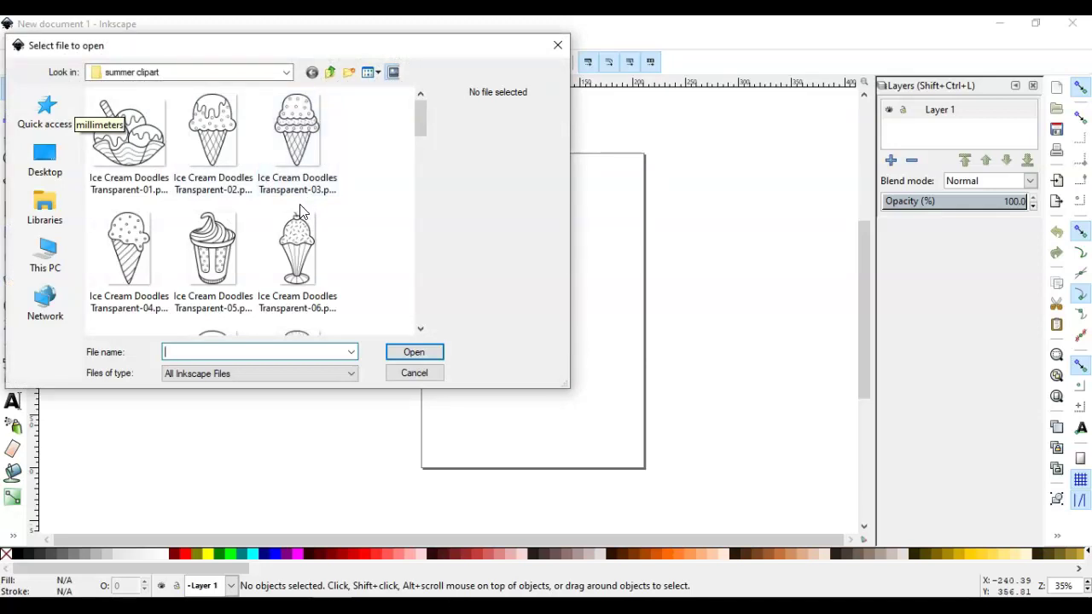
{"action": "scroll", "coordinate": [303, 209], "scroll_direction": "down", "scroll_amount": 3}
{"action": "scroll", "coordinate": [301, 210], "scroll_direction": "down", "scroll_amount": 2}
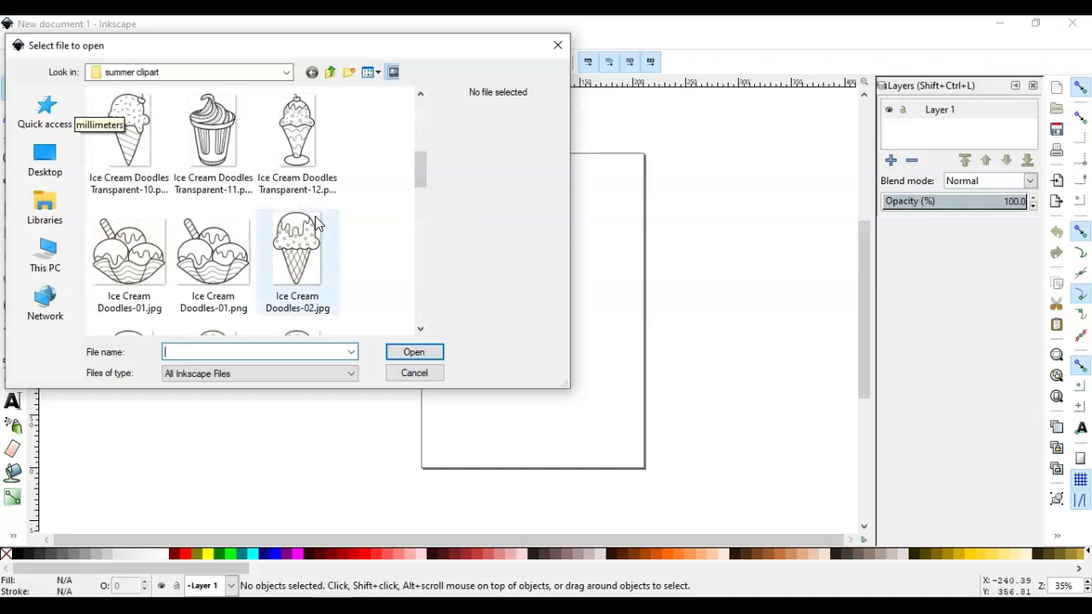
{"action": "scroll", "coordinate": [315, 218], "scroll_direction": "down", "scroll_amount": 3}
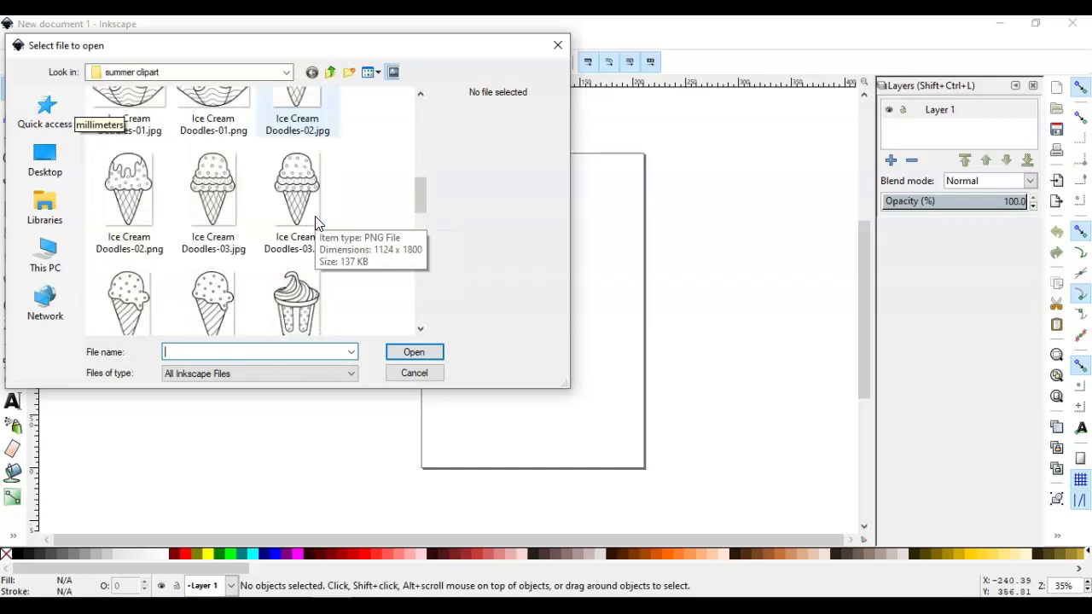
{"action": "left_click", "coordinate": [305, 113]}
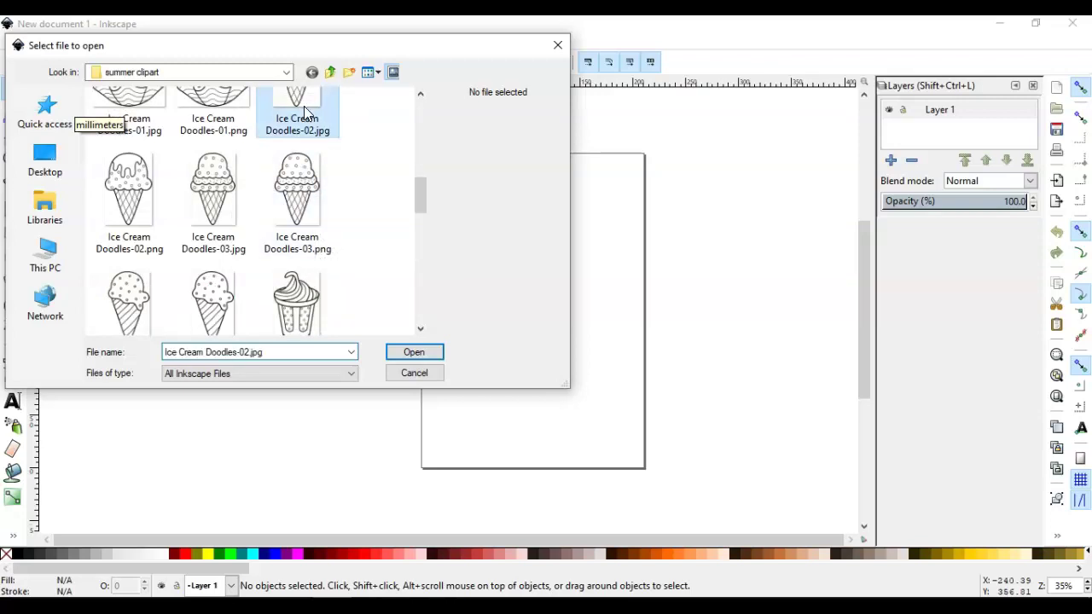
{"action": "left_click", "coordinate": [415, 353]}
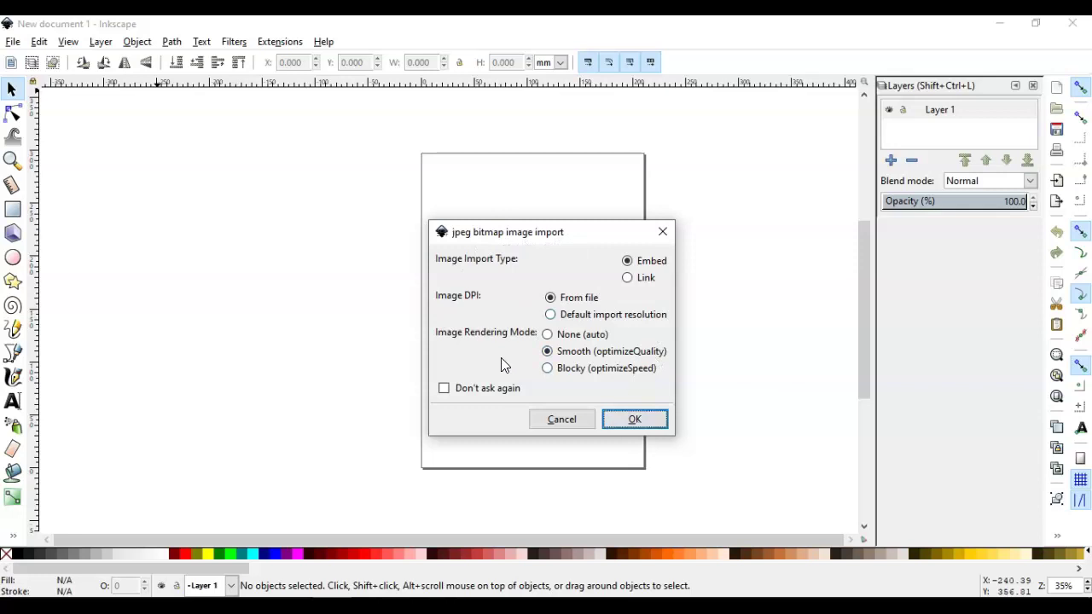
{"action": "left_click", "coordinate": [637, 421]}
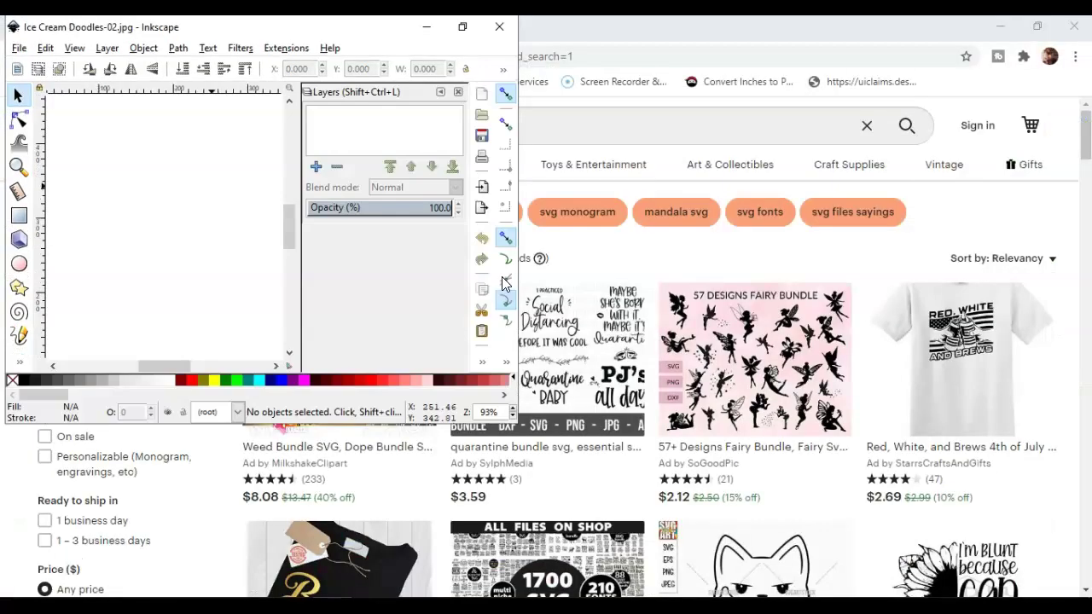
{"action": "left_click", "coordinate": [463, 27]}
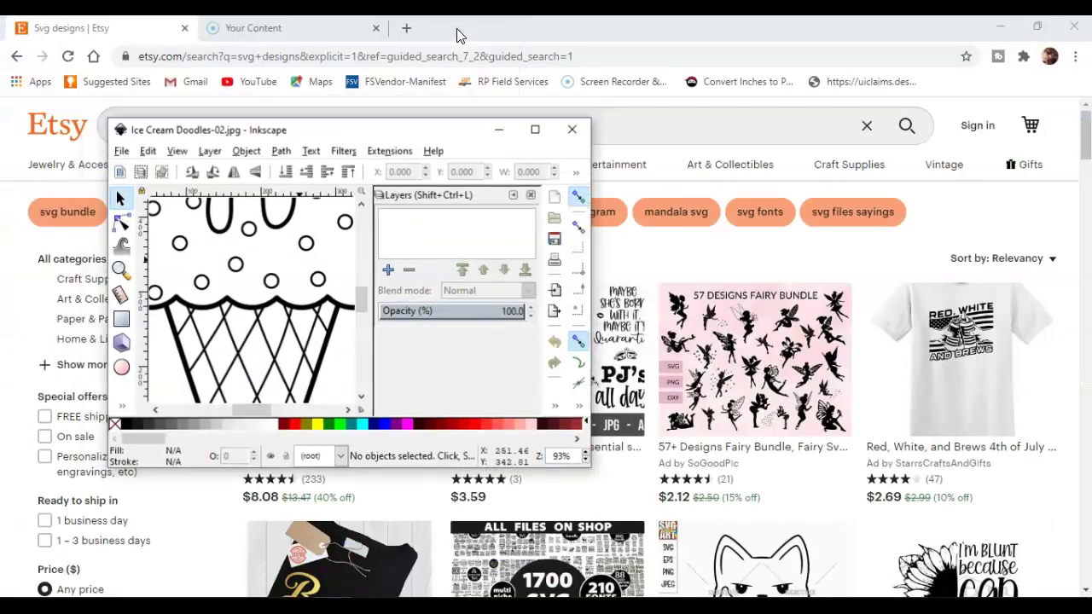
{"action": "left_click", "coordinate": [532, 130]}
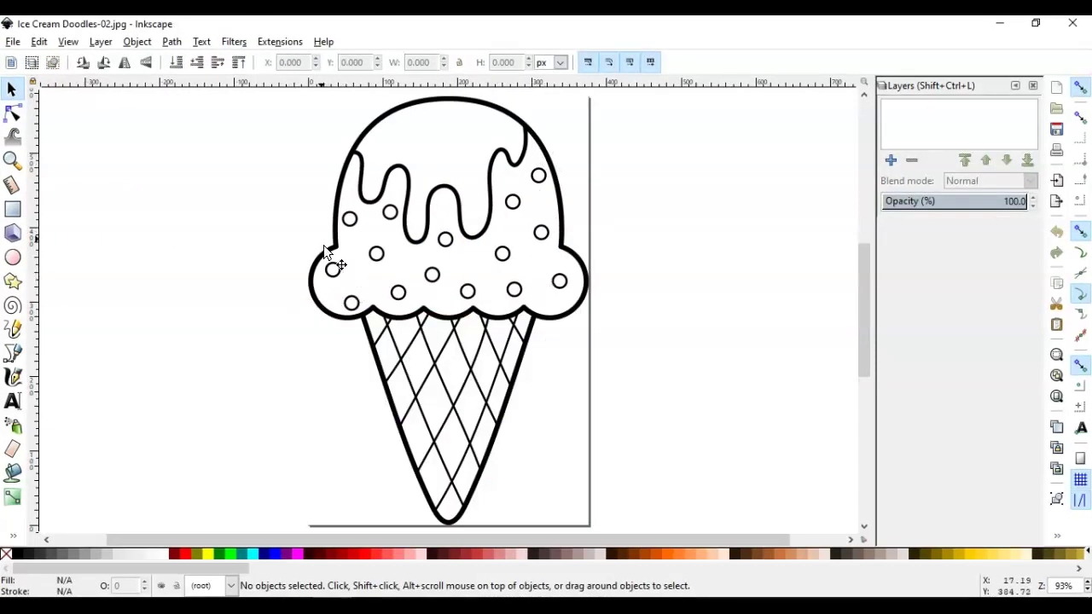
- Scale the ice cream image down to about 246 × 371 px and center it horizontally on the page
{"action": "left_click", "coordinate": [354, 244]}
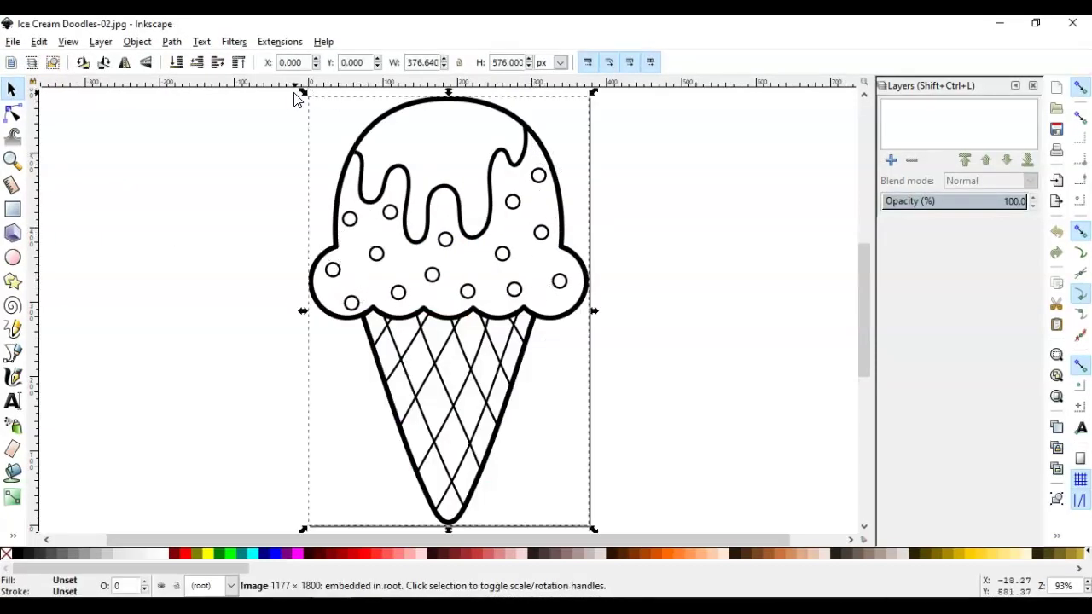
{"action": "left_click_drag", "start_coordinate": [303, 91], "coordinate": [378, 210]}
{"action": "left_click_drag", "start_coordinate": [459, 273], "coordinate": [421, 232]}
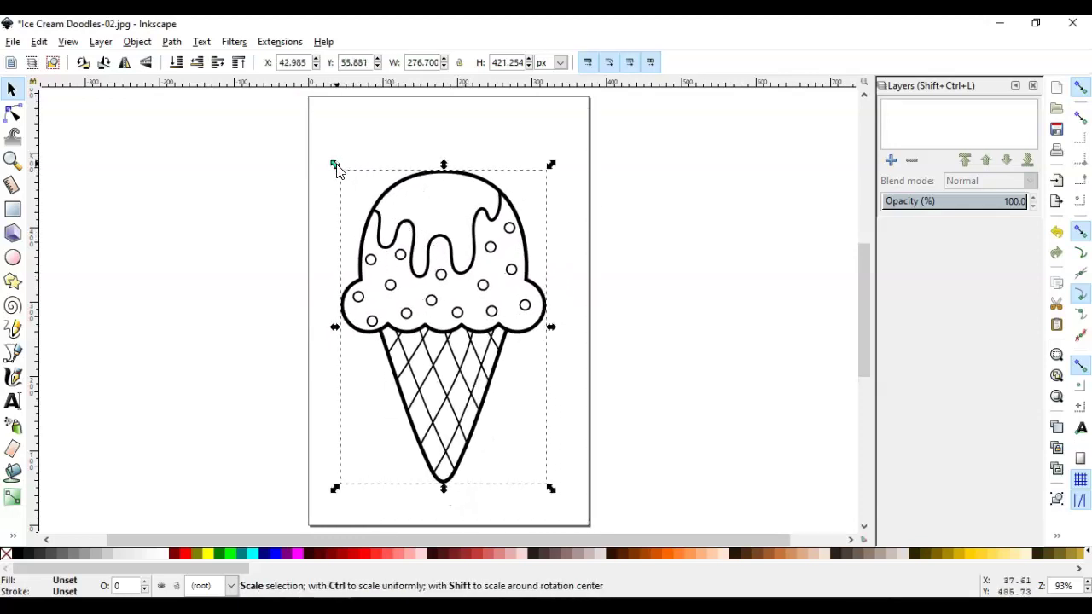
{"action": "left_click_drag", "start_coordinate": [342, 165], "coordinate": [361, 210]}
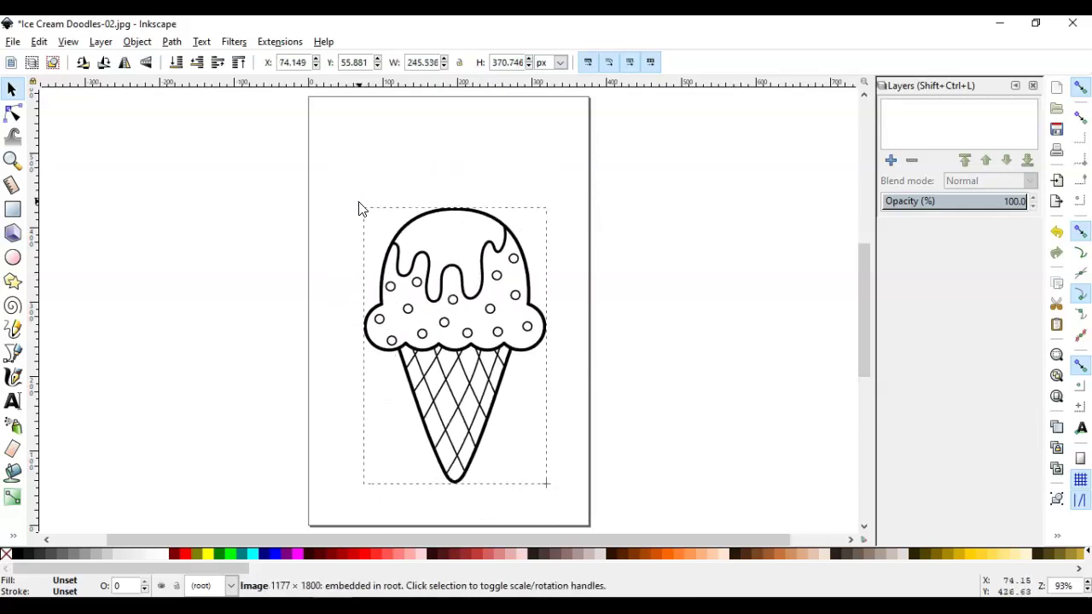
{"action": "left_click_drag", "start_coordinate": [426, 270], "coordinate": [418, 266]}
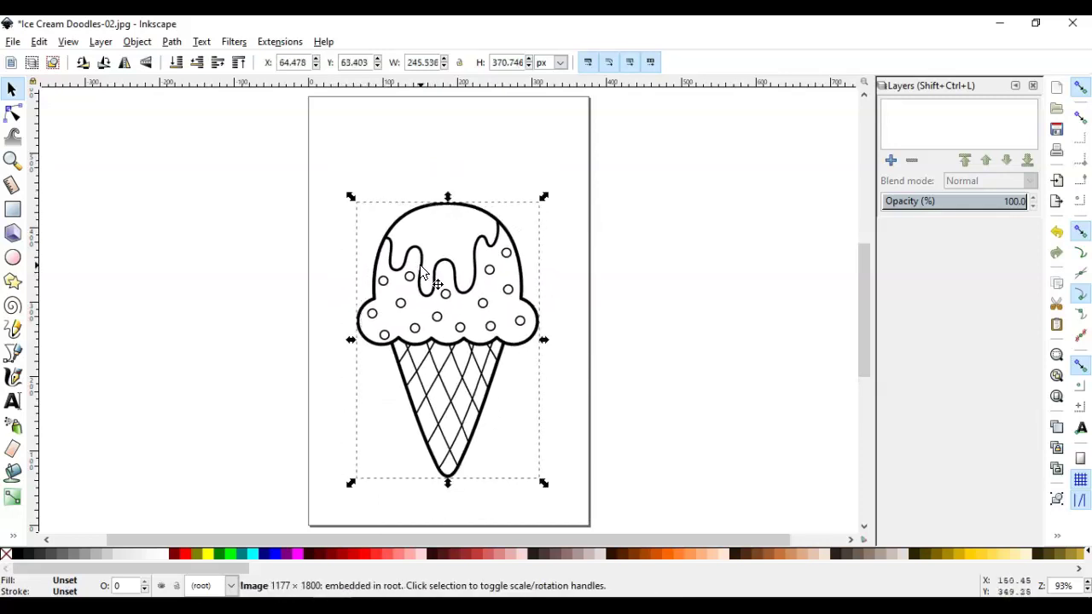
- Trace the ice cream bitmap using brightness cutoff at threshold 0.450, with Smooth and Stack scans turned off
{"action": "right_click", "coordinate": [424, 309]}
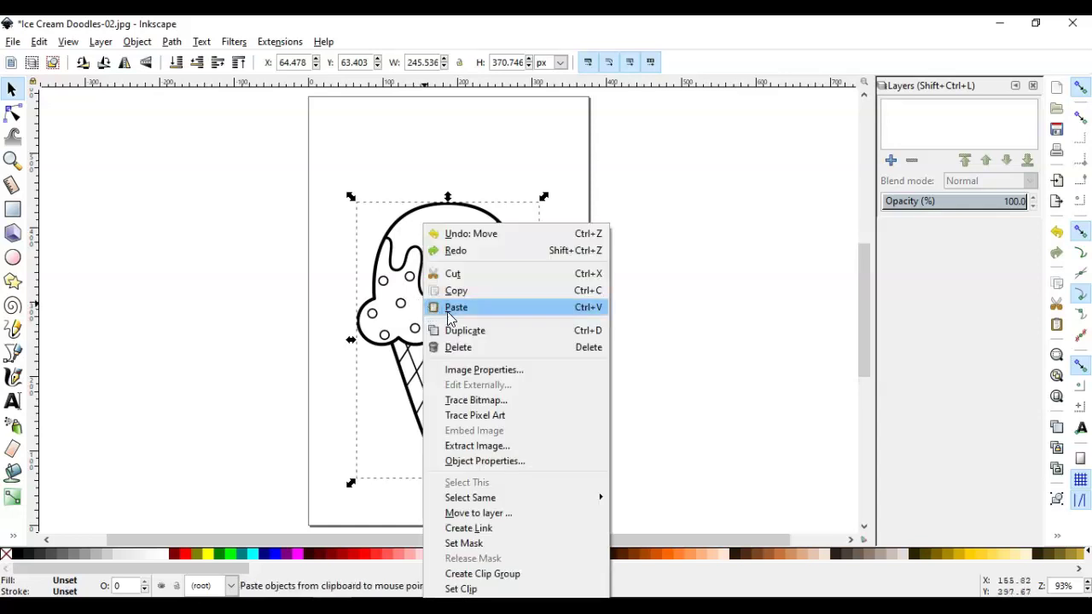
{"action": "left_click", "coordinate": [475, 401]}
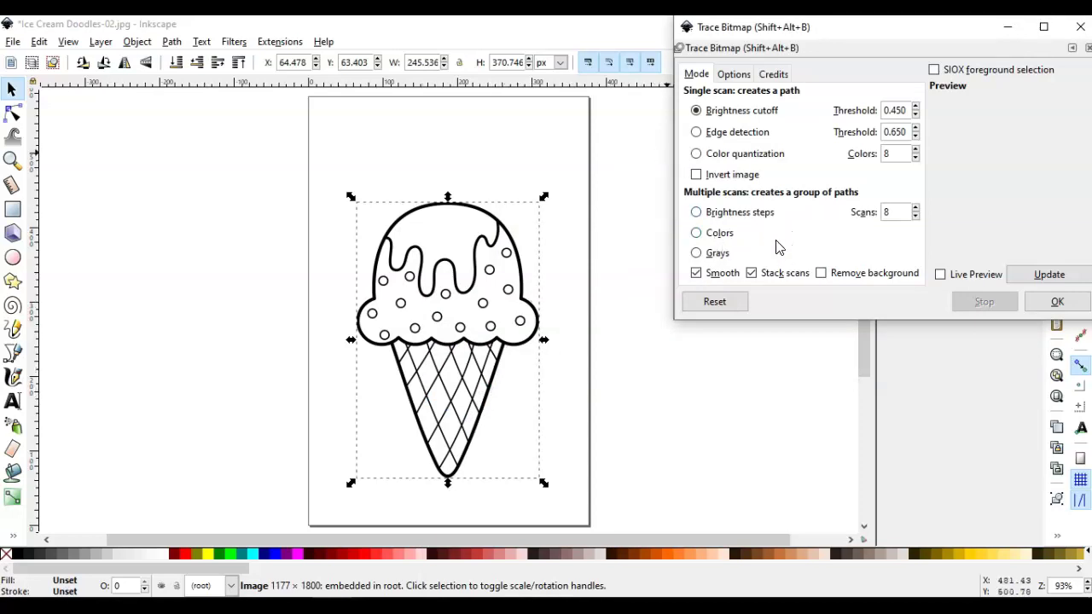
{"action": "left_click", "coordinate": [696, 274]}
{"action": "left_click", "coordinate": [751, 275]}
{"action": "left_click", "coordinate": [1056, 303]}
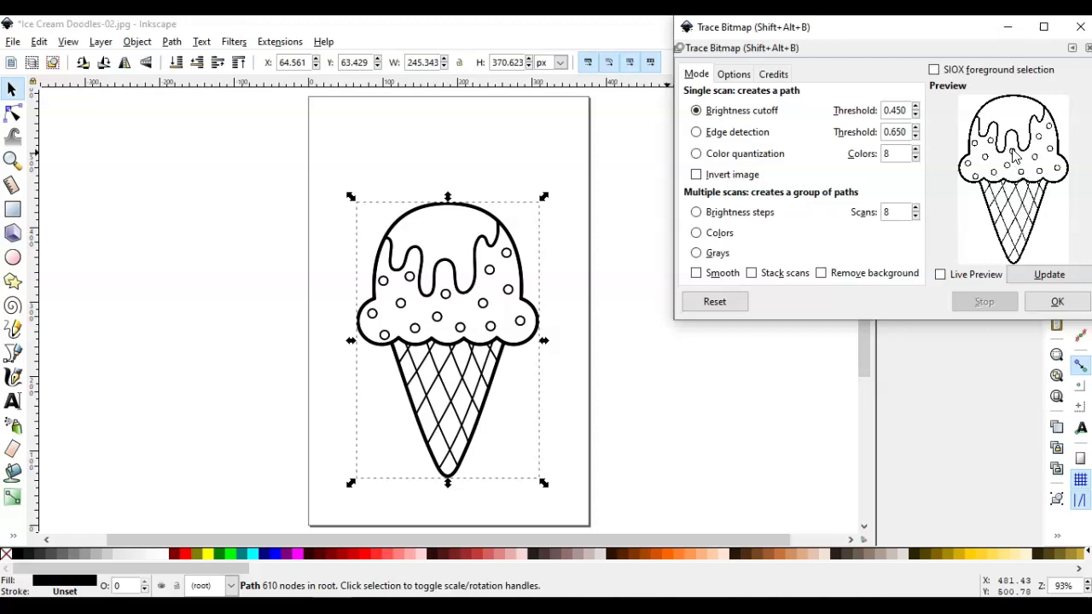
{"action": "left_click", "coordinate": [1060, 304]}
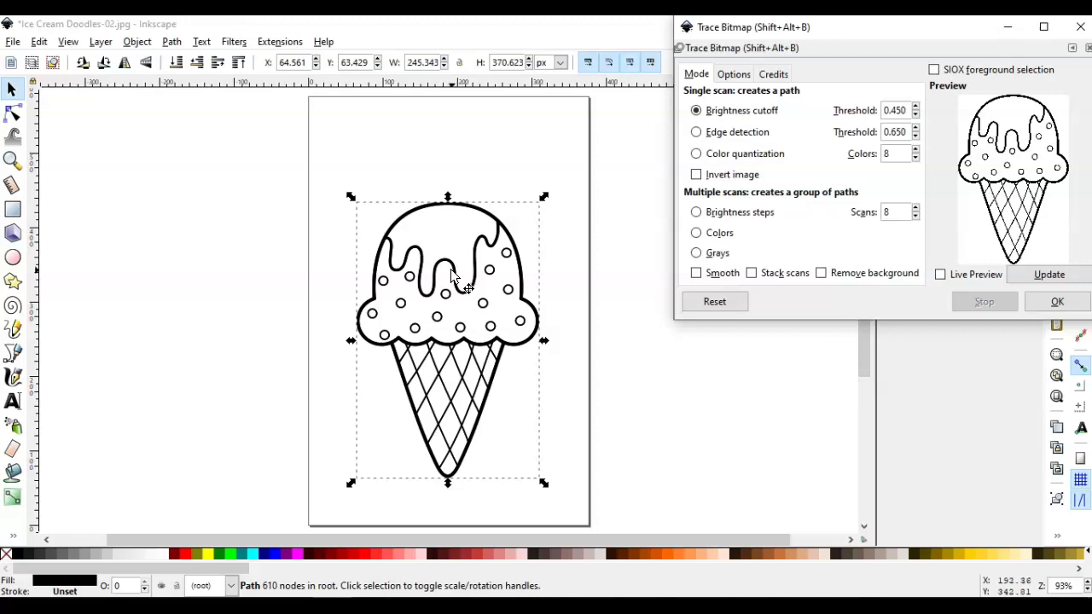
- Move the traced path off the original ice cream image and delete the original bitmap
{"action": "left_click_drag", "start_coordinate": [452, 273], "coordinate": [239, 253]}
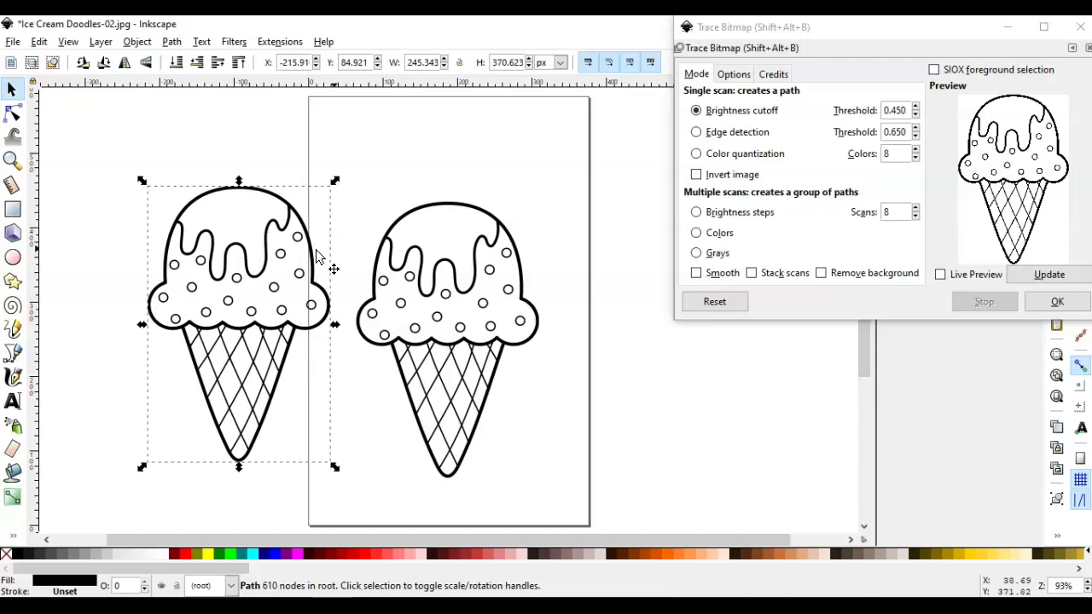
{"action": "left_click", "coordinate": [436, 261]}
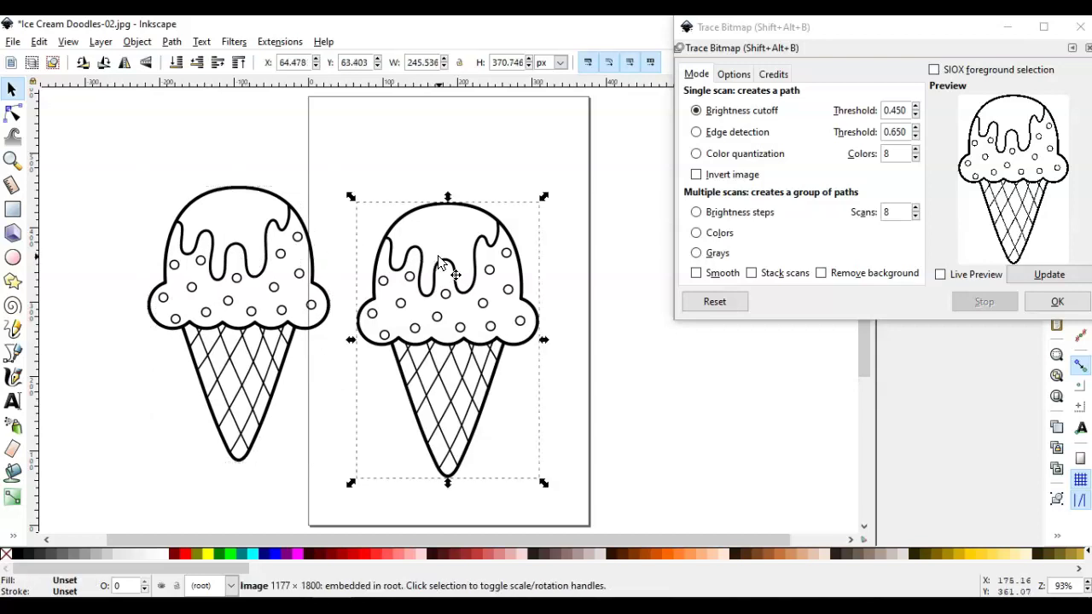
{"action": "key", "text": "Delete"}
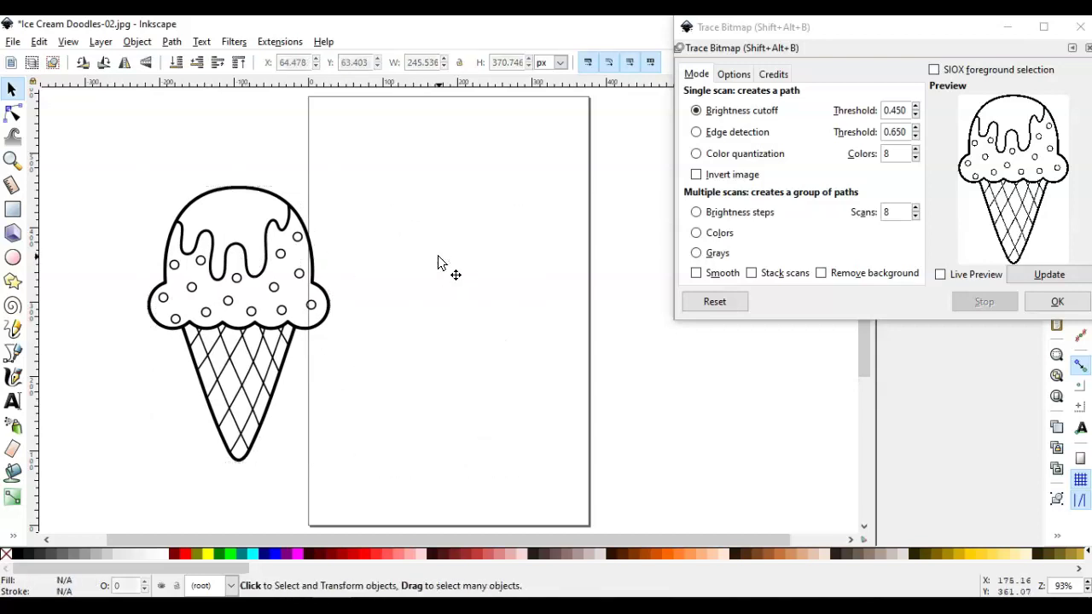
- Place the traced ice cream cone back on the page at about 232 × 348 px and close the Trace Bitmap dialog
{"action": "left_click_drag", "start_coordinate": [246, 238], "coordinate": [317, 247]}
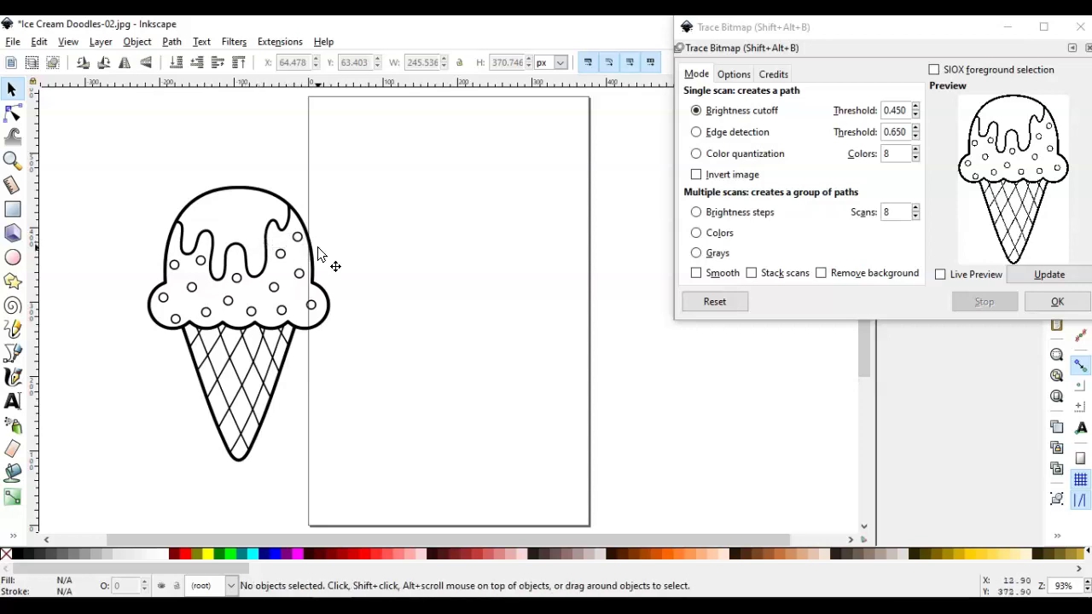
{"action": "left_click", "coordinate": [226, 304]}
{"action": "left_click_drag", "start_coordinate": [227, 305], "coordinate": [434, 314]}
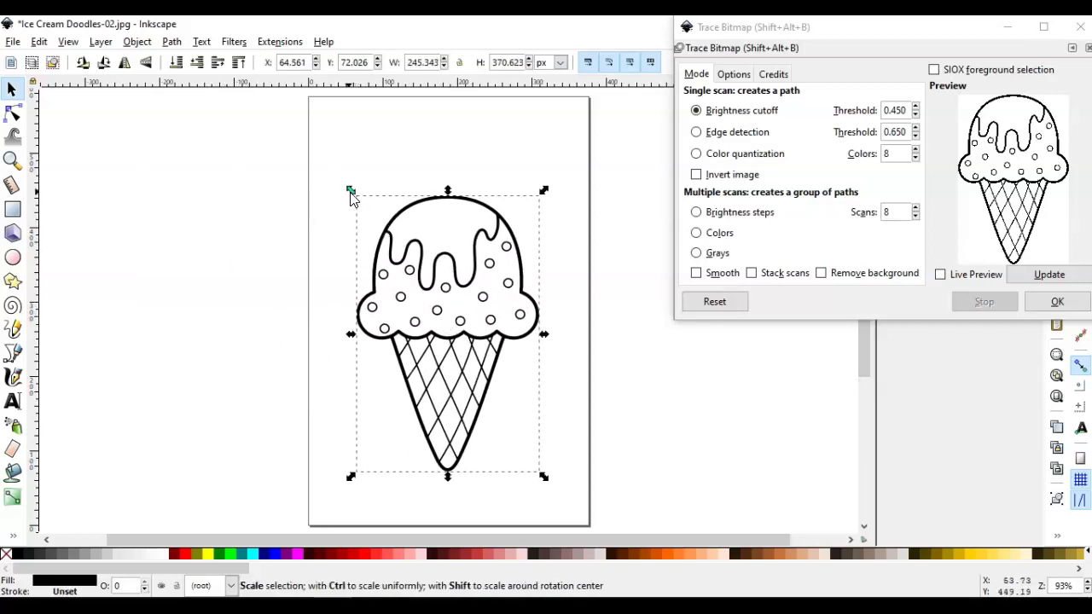
{"action": "left_click_drag", "start_coordinate": [350, 193], "coordinate": [361, 209]}
{"action": "left_click_drag", "start_coordinate": [416, 249], "coordinate": [407, 244]}
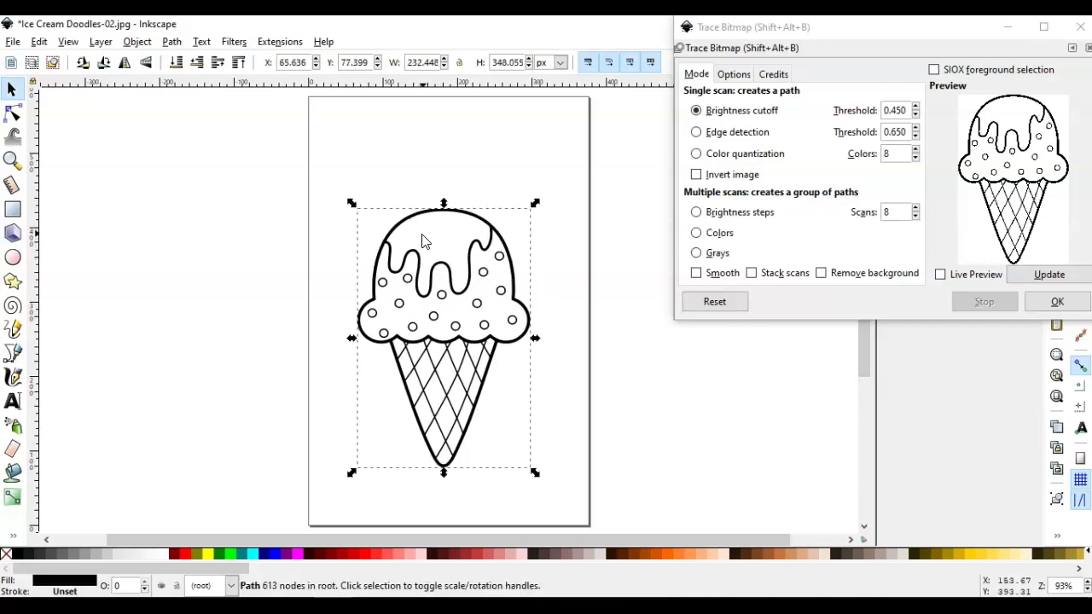
{"action": "left_click", "coordinate": [1054, 300]}
{"action": "left_click", "coordinate": [1080, 26]}
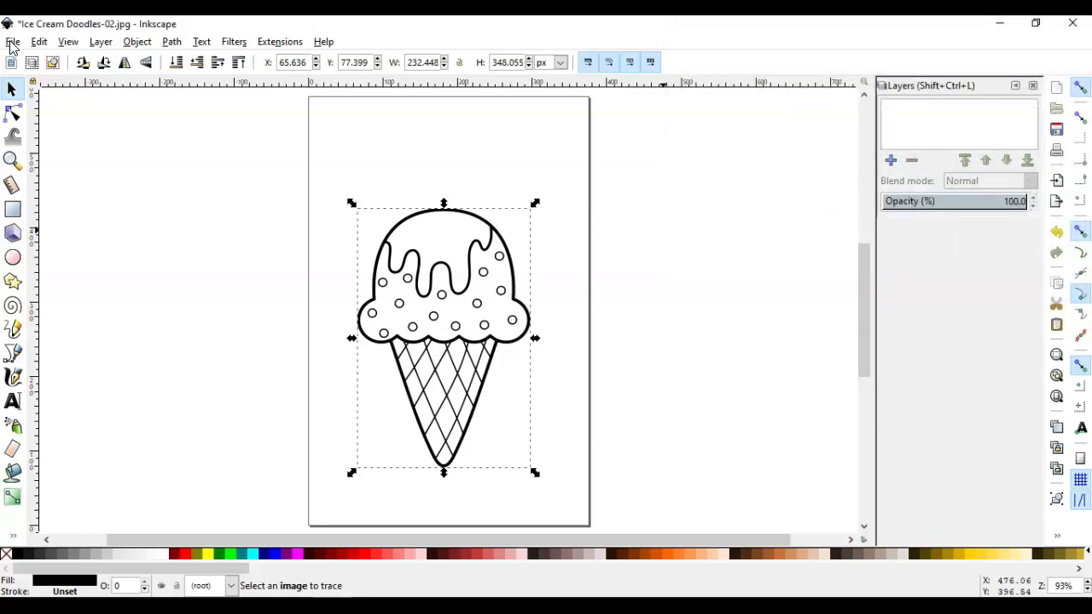
- Save the traced drawing to the Desktop as Inkscape SVG Ice Cream Doodles-02.svg with the title Summerfun
{"action": "left_click", "coordinate": [13, 42]}
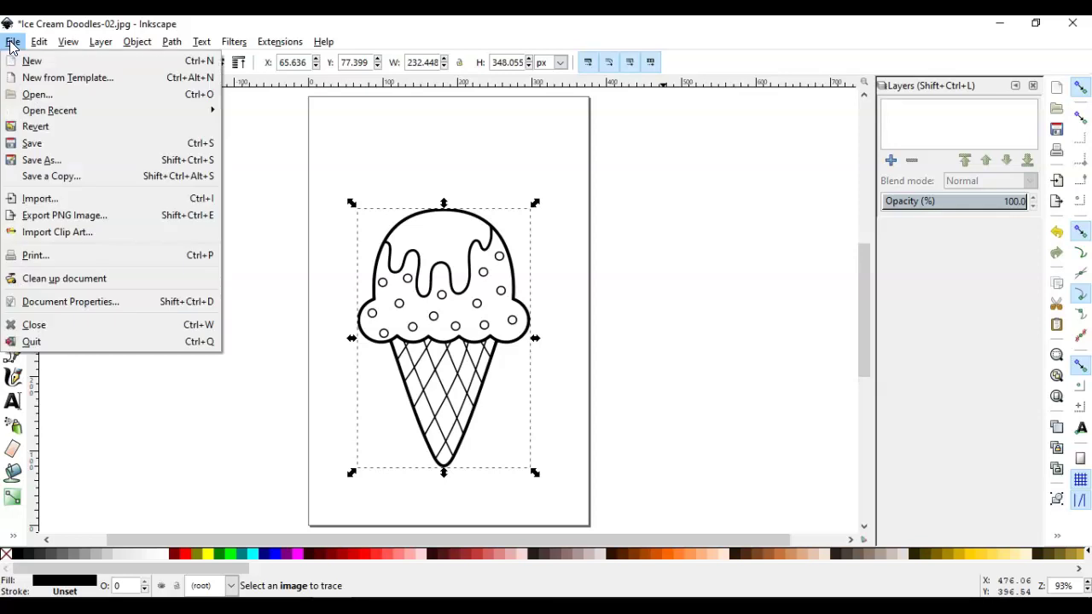
{"action": "left_click", "coordinate": [53, 161]}
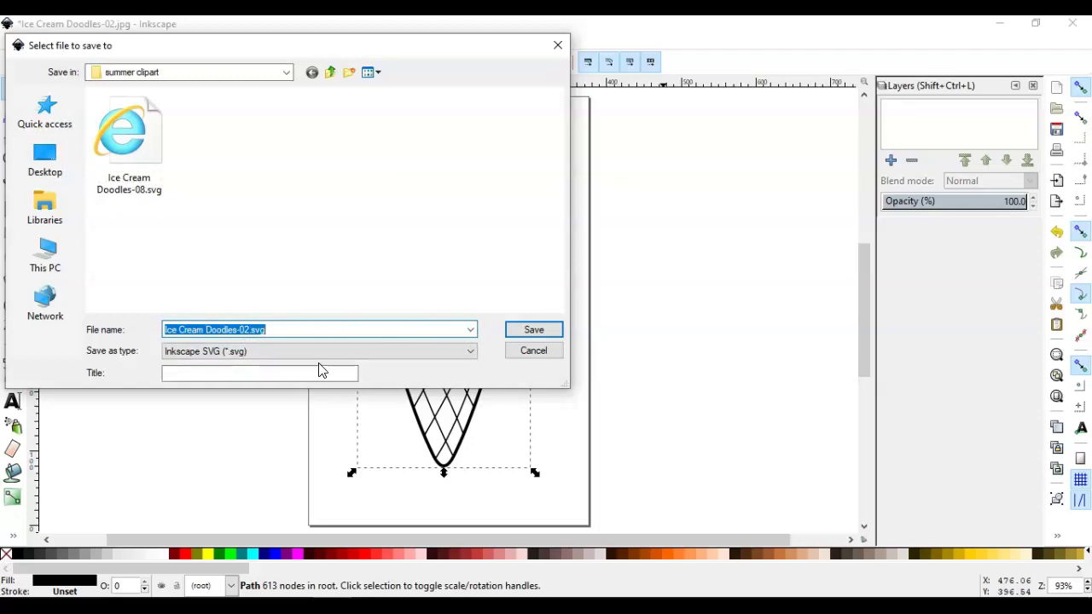
{"action": "left_click", "coordinate": [206, 373]}
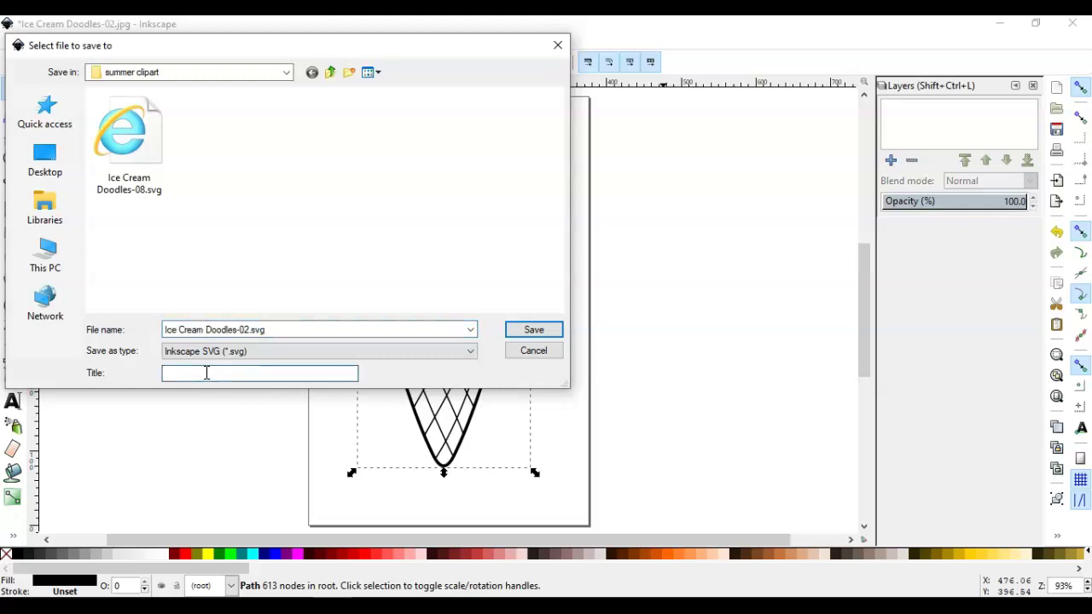
{"action": "type", "text": "Summerfun"}
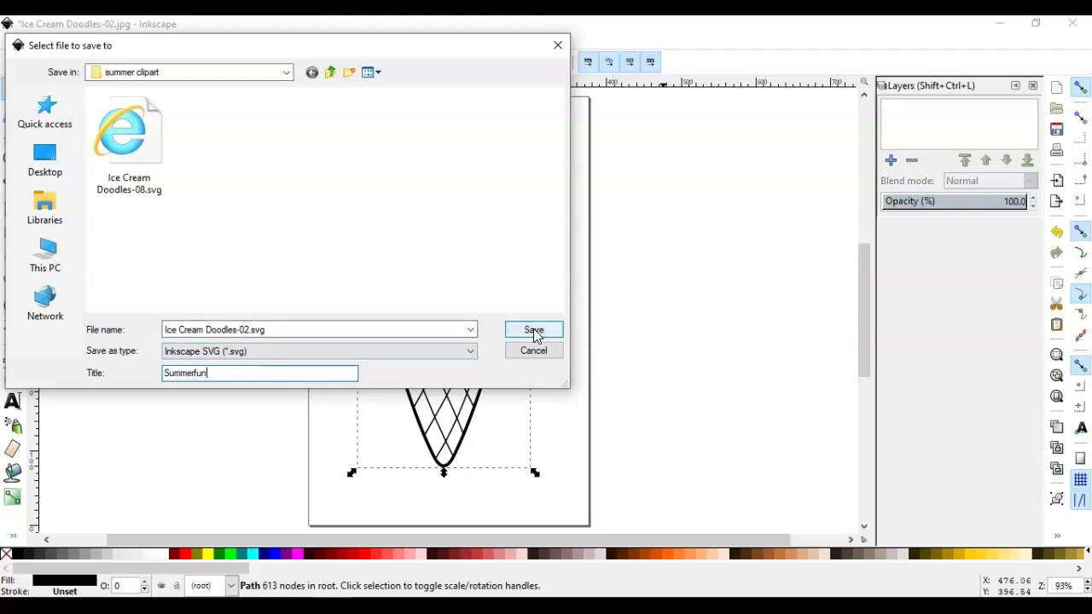
{"action": "left_click", "coordinate": [47, 158]}
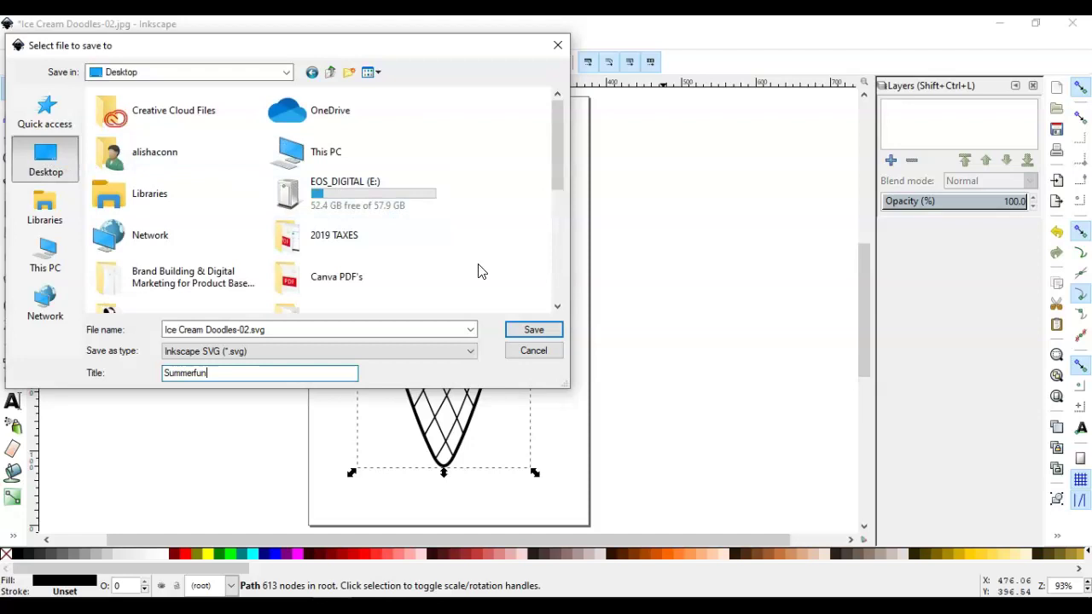
{"action": "left_click", "coordinate": [535, 330]}
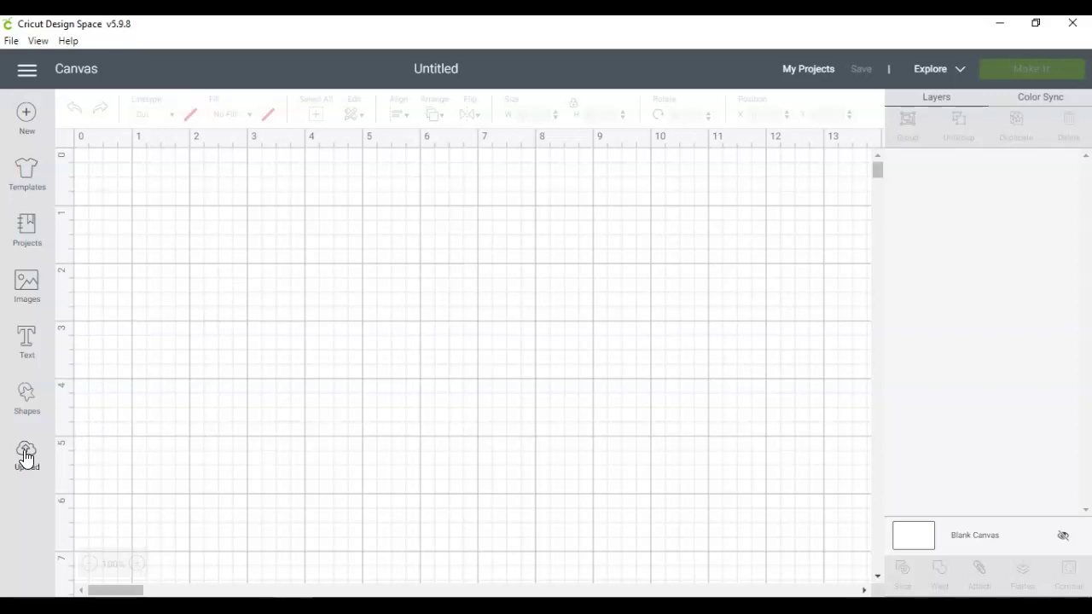
- Switch to Cricut Design Space, start an image upload and browse for a file on the computer
{"action": "left_click", "coordinate": [27, 458]}
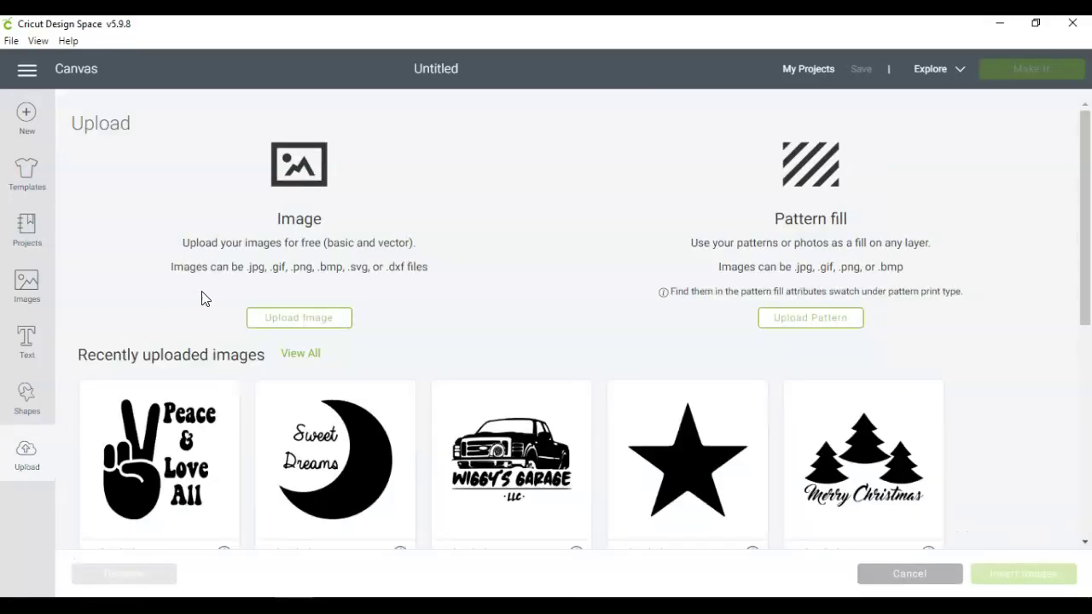
{"action": "left_click", "coordinate": [304, 321]}
{"action": "left_click", "coordinate": [548, 333]}
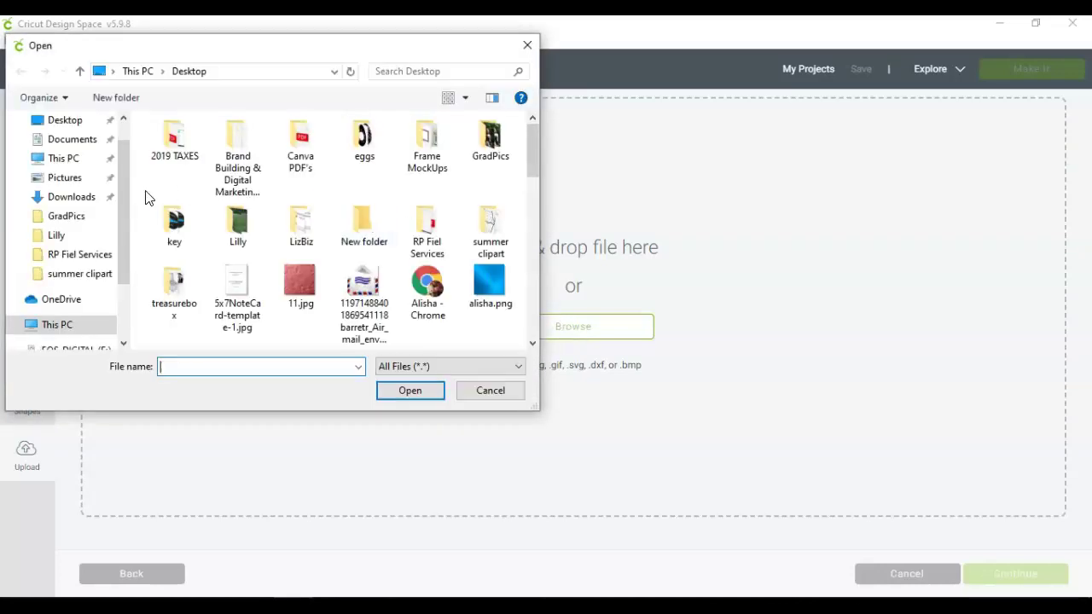
- Find Ice Cream Doodles-02.svg in the Desktop folder and open it as the image to upload
{"action": "left_click_drag", "start_coordinate": [124, 188], "coordinate": [124, 170]}
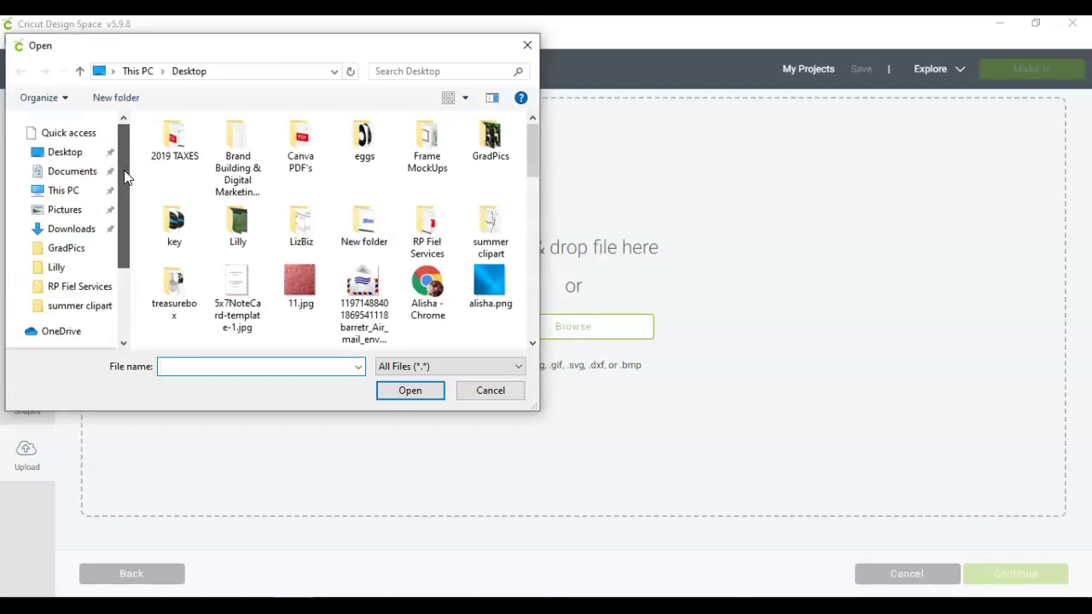
{"action": "left_click", "coordinate": [65, 151]}
{"action": "scroll", "coordinate": [353, 200], "scroll_direction": "down", "scroll_amount": 4}
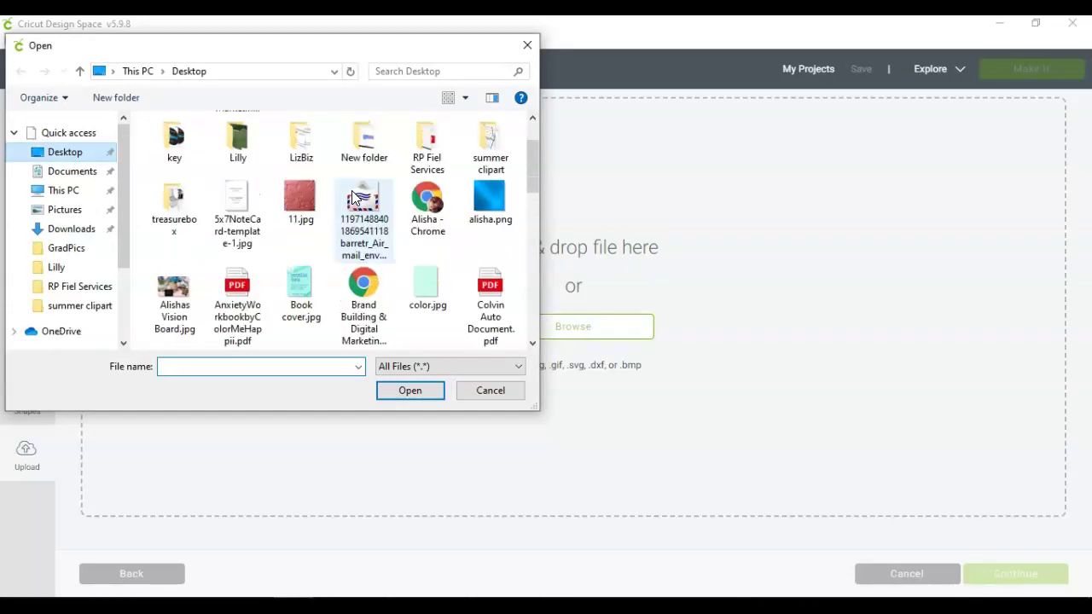
{"action": "scroll", "coordinate": [354, 198], "scroll_direction": "up", "scroll_amount": 4}
{"action": "scroll", "coordinate": [354, 198], "scroll_direction": "down", "scroll_amount": 4}
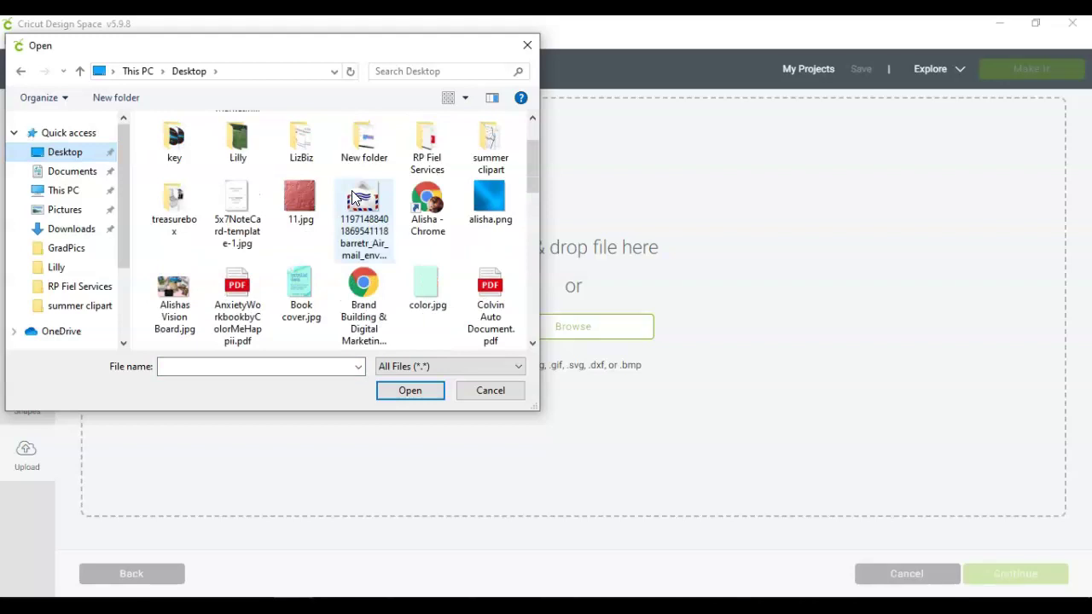
{"action": "scroll", "coordinate": [355, 198], "scroll_direction": "down", "scroll_amount": 3}
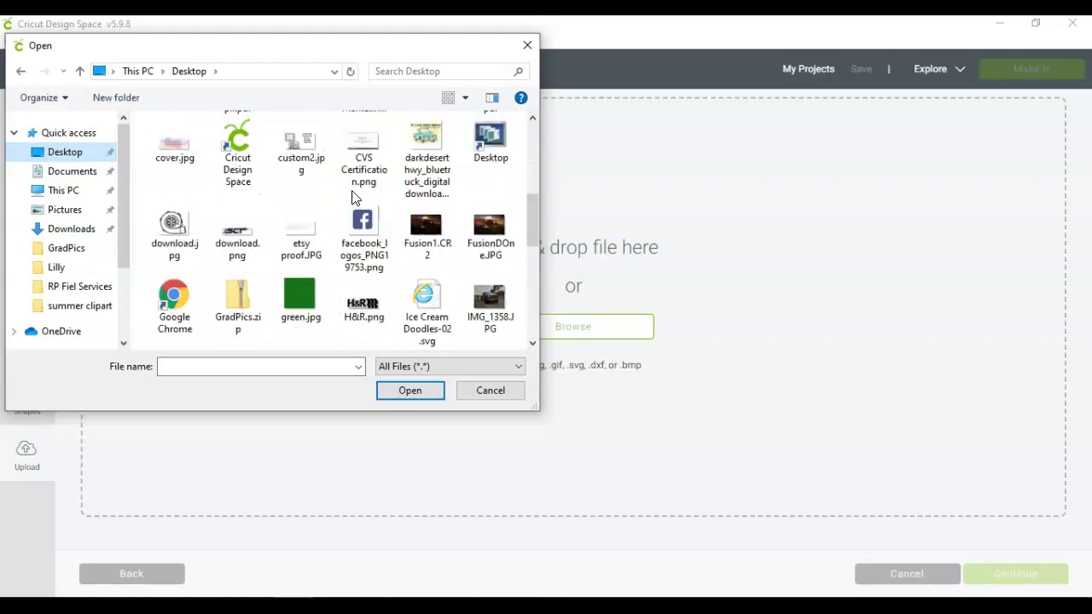
{"action": "scroll", "coordinate": [355, 198], "scroll_direction": "down", "scroll_amount": 3}
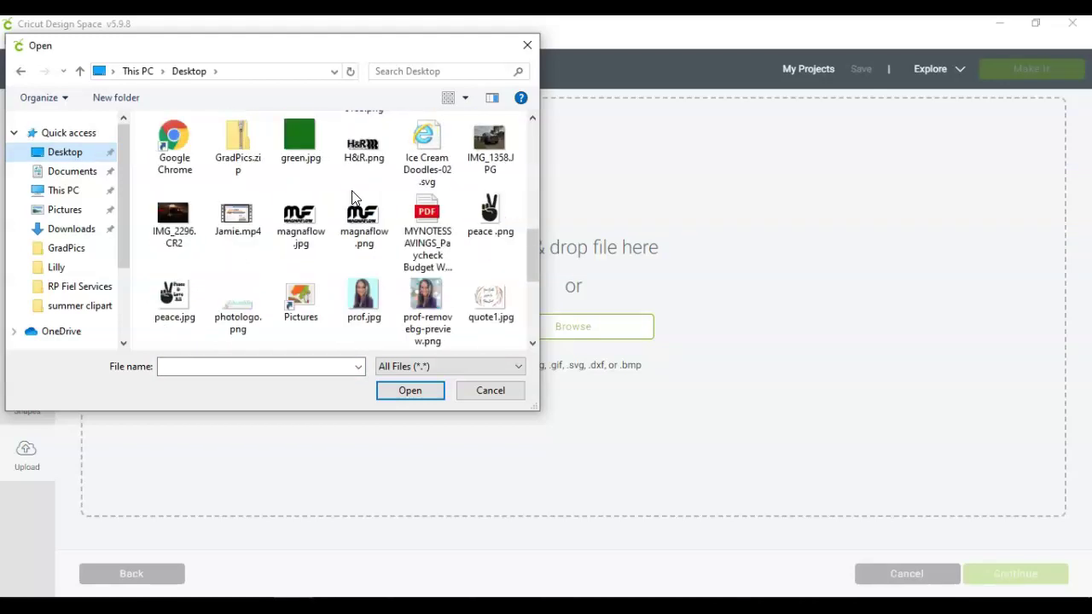
{"action": "scroll", "coordinate": [355, 198], "scroll_direction": "down", "scroll_amount": 3}
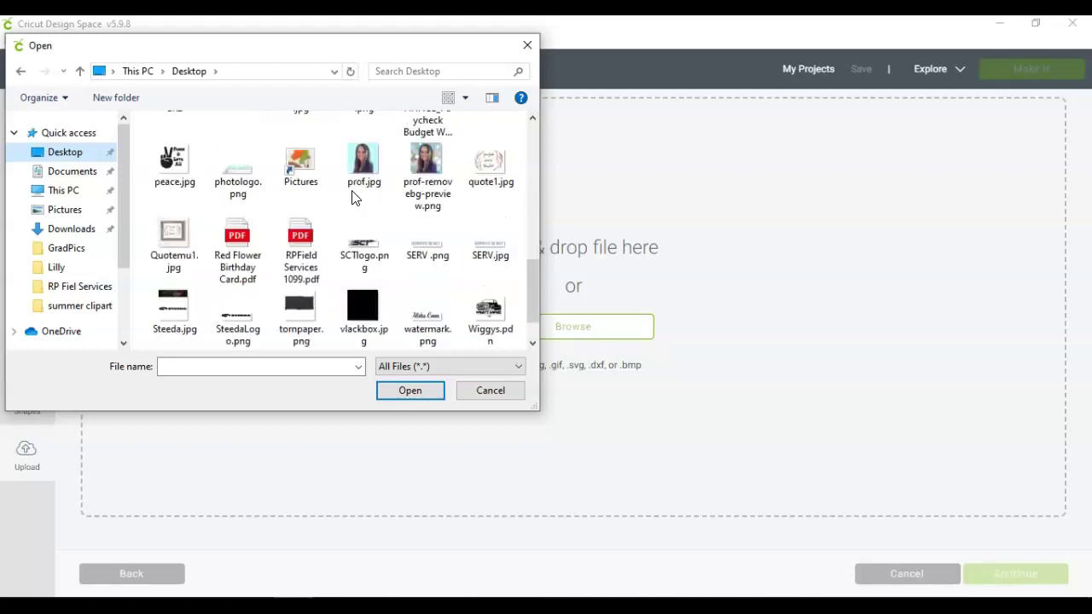
{"action": "scroll", "coordinate": [355, 198], "scroll_direction": "down", "scroll_amount": 3}
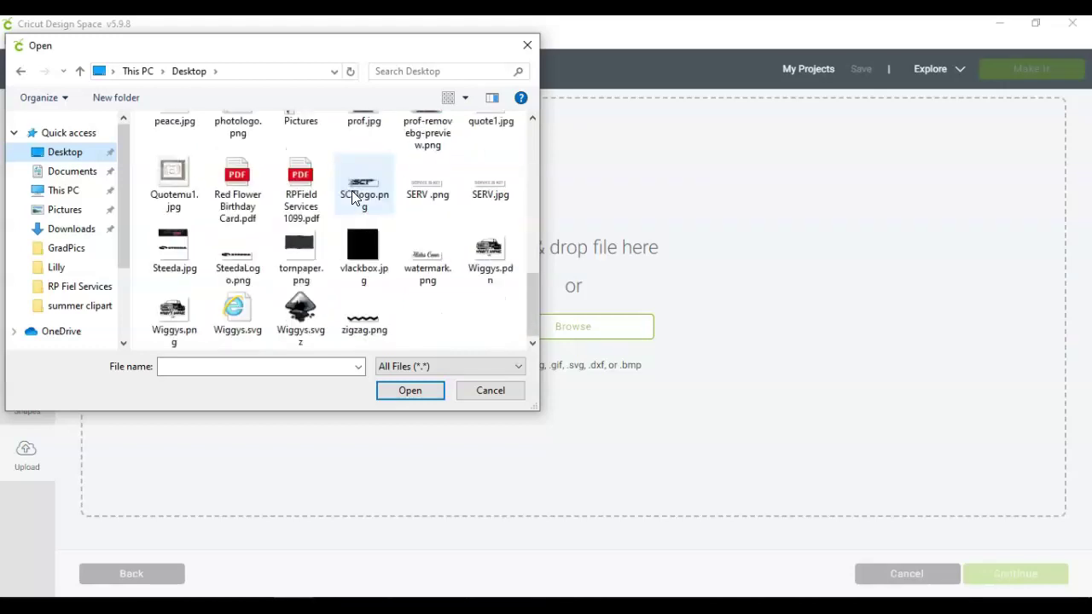
{"action": "scroll", "coordinate": [354, 197], "scroll_direction": "up", "scroll_amount": 5}
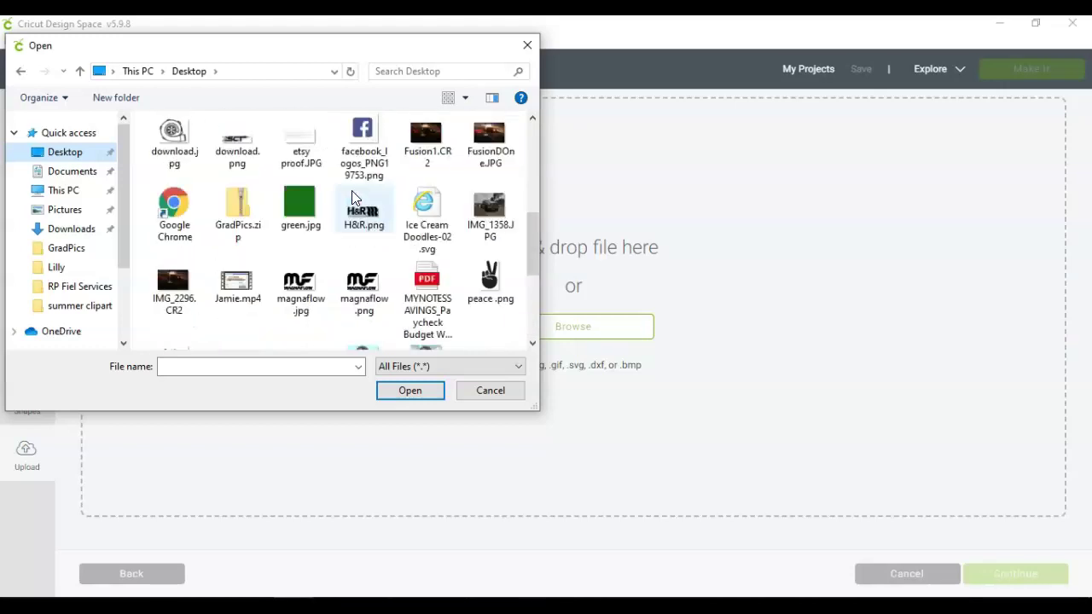
{"action": "scroll", "coordinate": [354, 198], "scroll_direction": "down", "scroll_amount": 2}
{"action": "scroll", "coordinate": [355, 198], "scroll_direction": "up", "scroll_amount": 3}
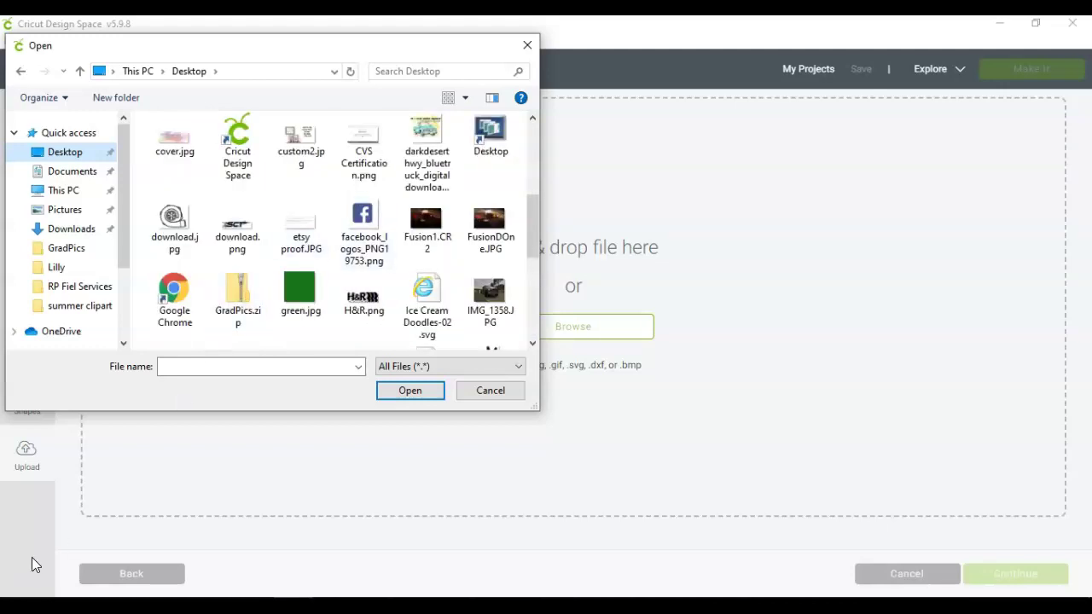
{"action": "scroll", "coordinate": [390, 215], "scroll_direction": "down", "scroll_amount": 10}
{"action": "scroll", "coordinate": [392, 215], "scroll_direction": "up", "scroll_amount": 10}
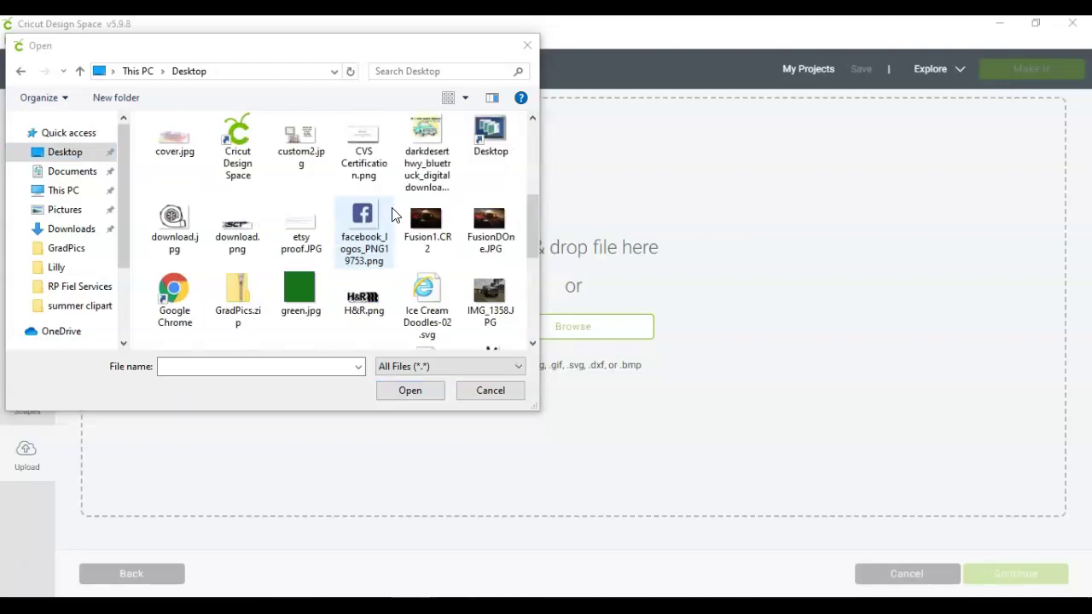
{"action": "double_click", "coordinate": [429, 296]}
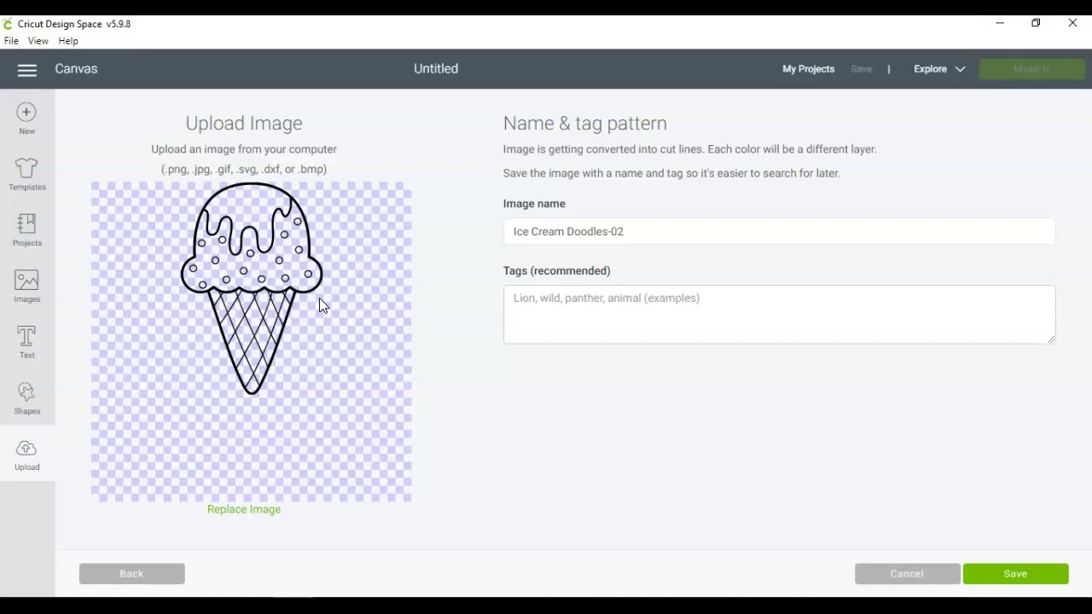
- Save the uploaded image under the name Ice Cream Doodles-02 and insert it onto the canvas
{"action": "left_click", "coordinate": [1013, 578]}
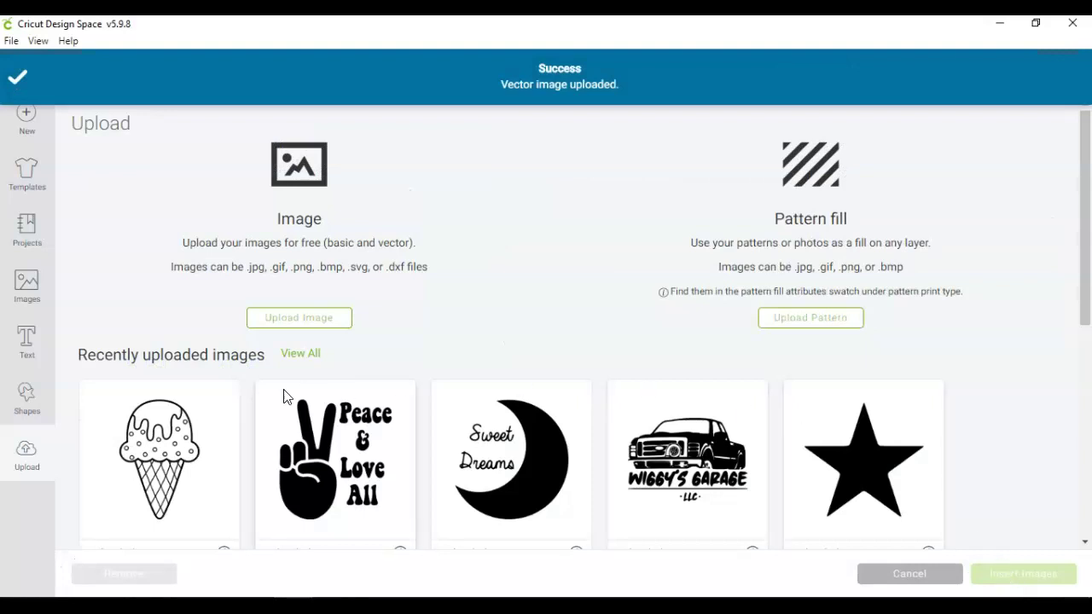
{"action": "left_click", "coordinate": [137, 448]}
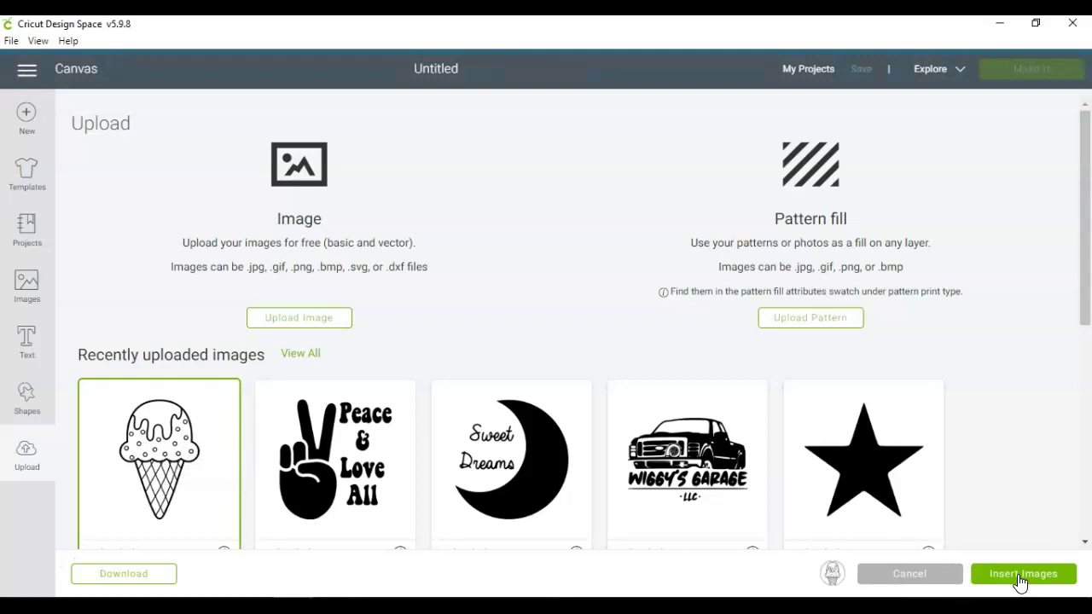
{"action": "left_click", "coordinate": [1022, 574]}
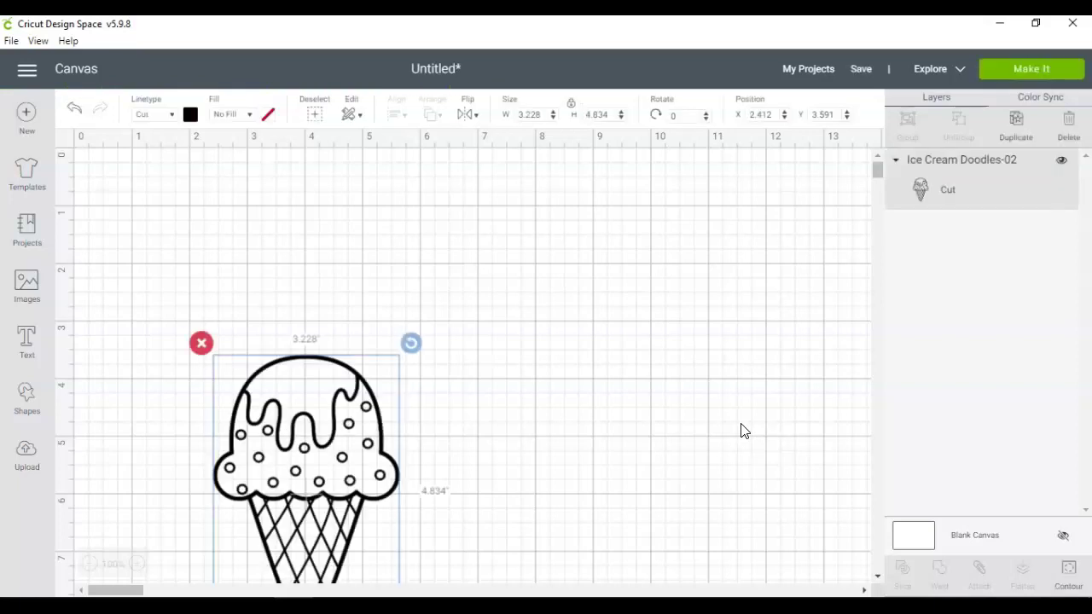
- Enlarge the ice cream cone to about 4.45 × 6.67 in and place it near the canvas's upper edge, at about X 4.47, Y 0.31
{"action": "left_click_drag", "start_coordinate": [313, 418], "coordinate": [521, 238]}
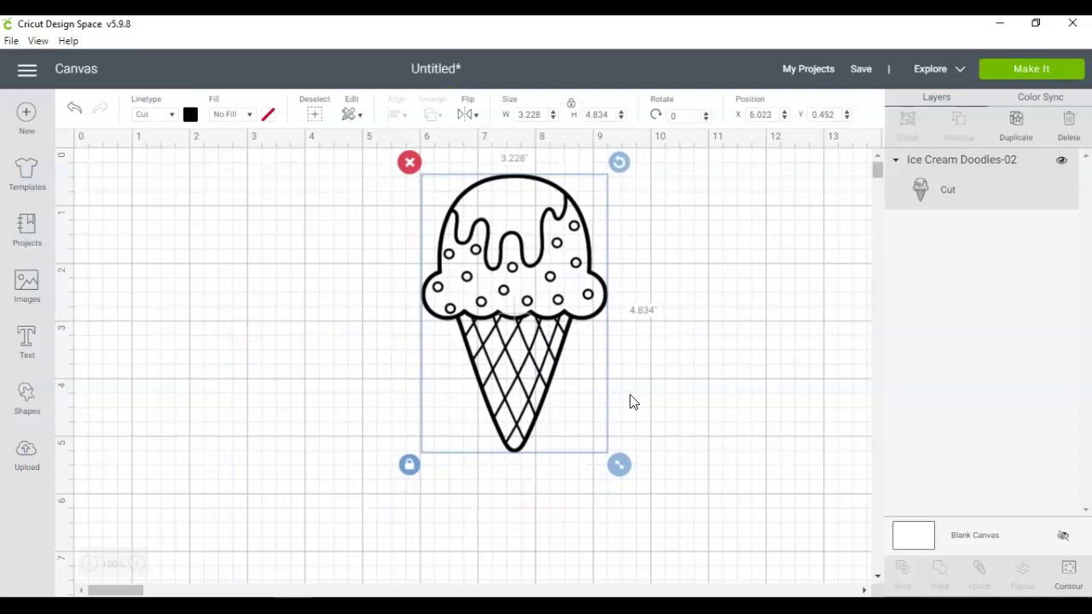
{"action": "left_click_drag", "start_coordinate": [621, 467], "coordinate": [711, 576]}
{"action": "left_click_drag", "start_coordinate": [568, 350], "coordinate": [478, 345]}
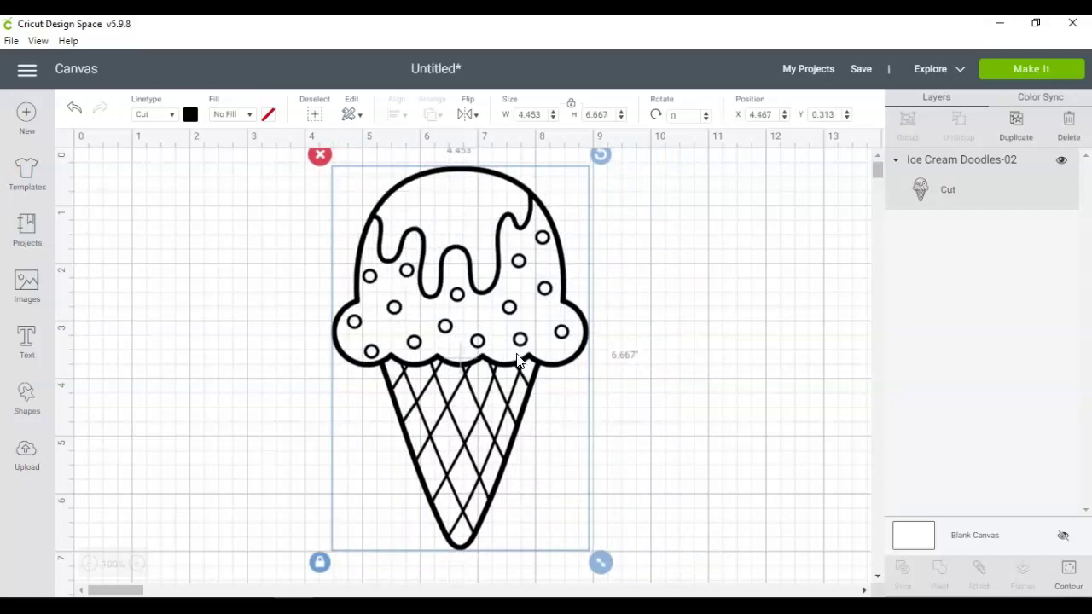
- Adjust the cone's position so it fits vertically between the 0 and 7 inch marks of the canvas, and deselect it
{"action": "left_click_drag", "start_coordinate": [490, 367], "coordinate": [505, 445]}
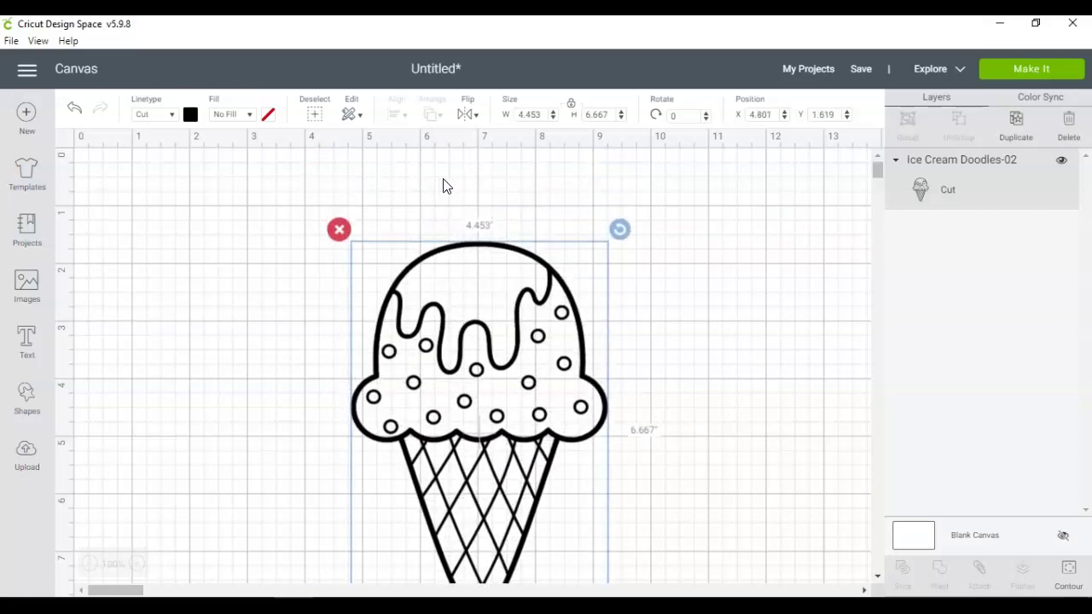
{"action": "left_click", "coordinate": [675, 358]}
{"action": "left_click_drag", "start_coordinate": [500, 357], "coordinate": [483, 291]}
{"action": "left_click_drag", "start_coordinate": [487, 338], "coordinate": [484, 325]}
{"action": "left_click", "coordinate": [723, 338]}
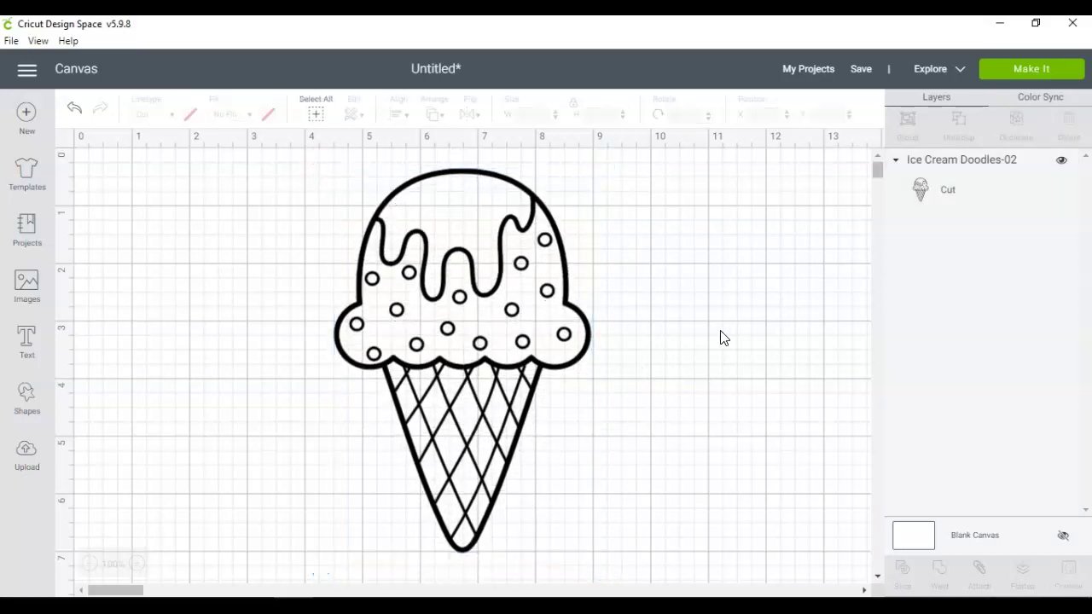